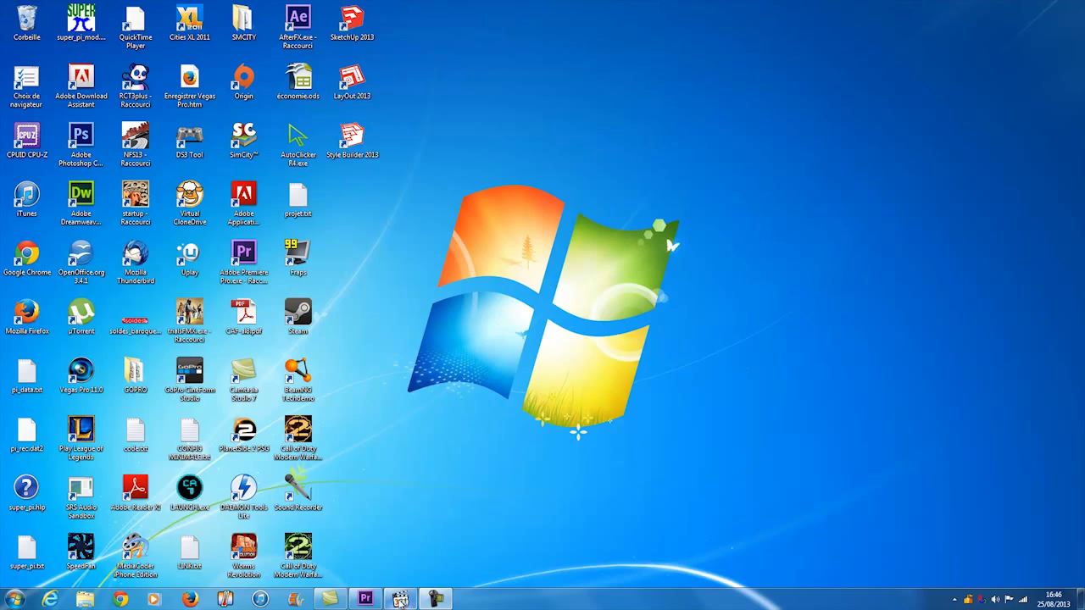
Review the GOPR3923.MP4 footage in the media player, replaying the dog's walk toward the camera, and close the player.
left_click(400, 600)
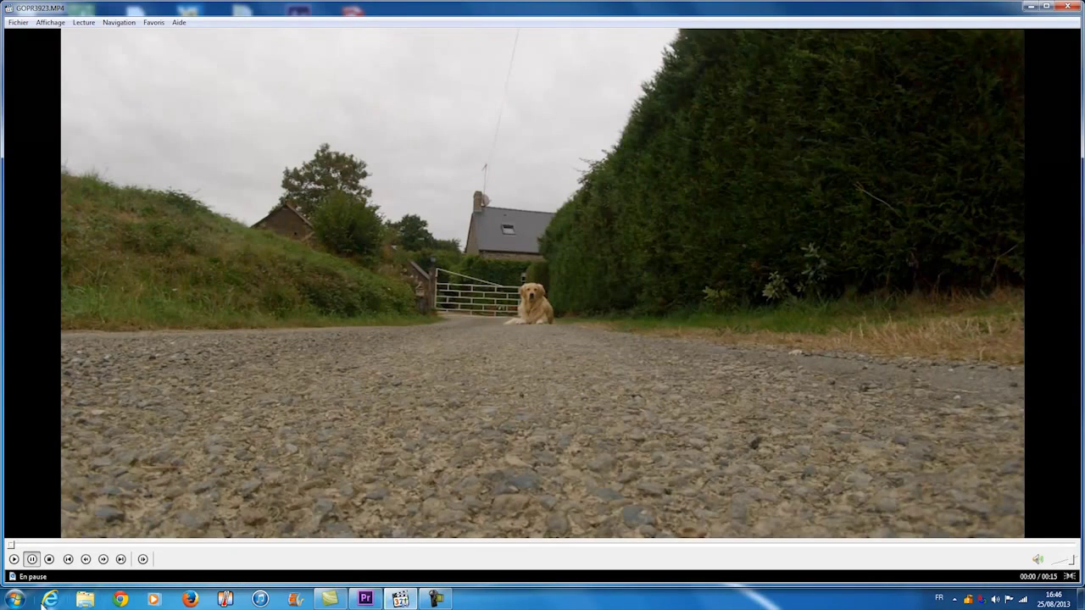
left_click(13, 559)
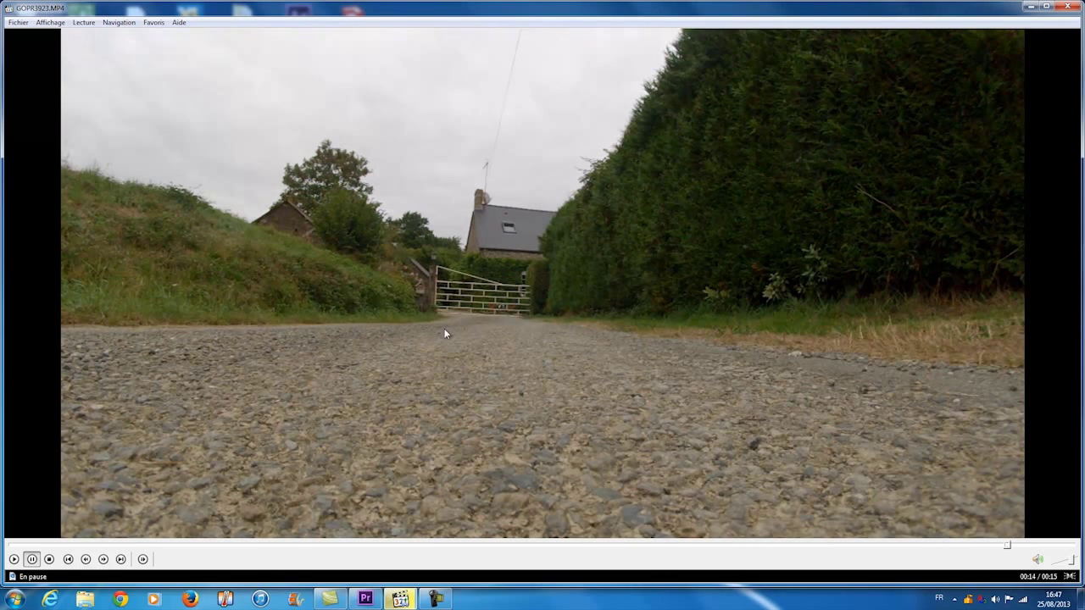
left_click(223, 546)
left_click(15, 559)
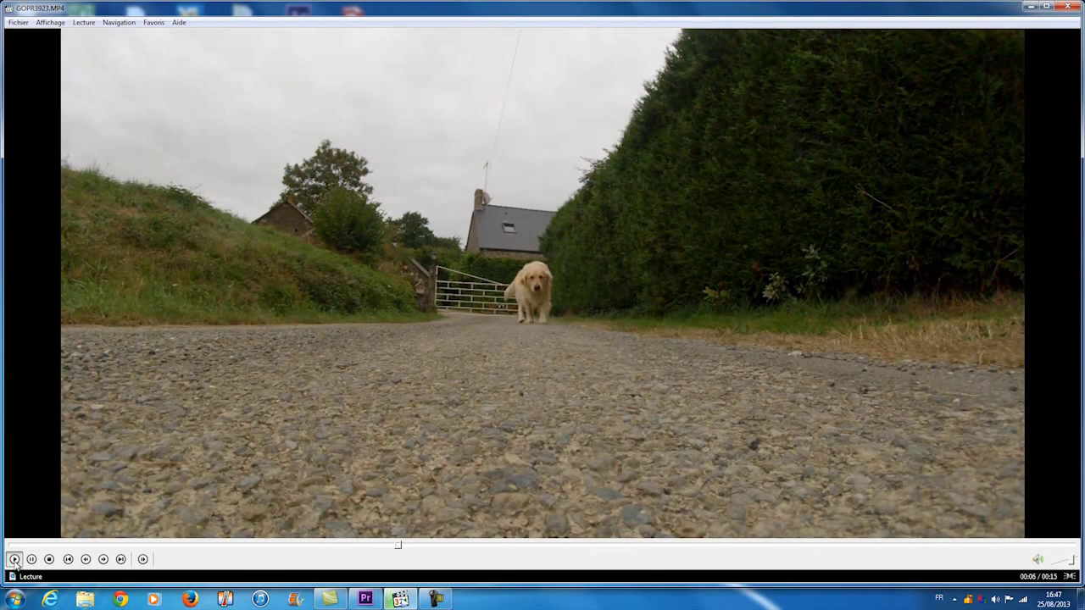
left_click(444, 297)
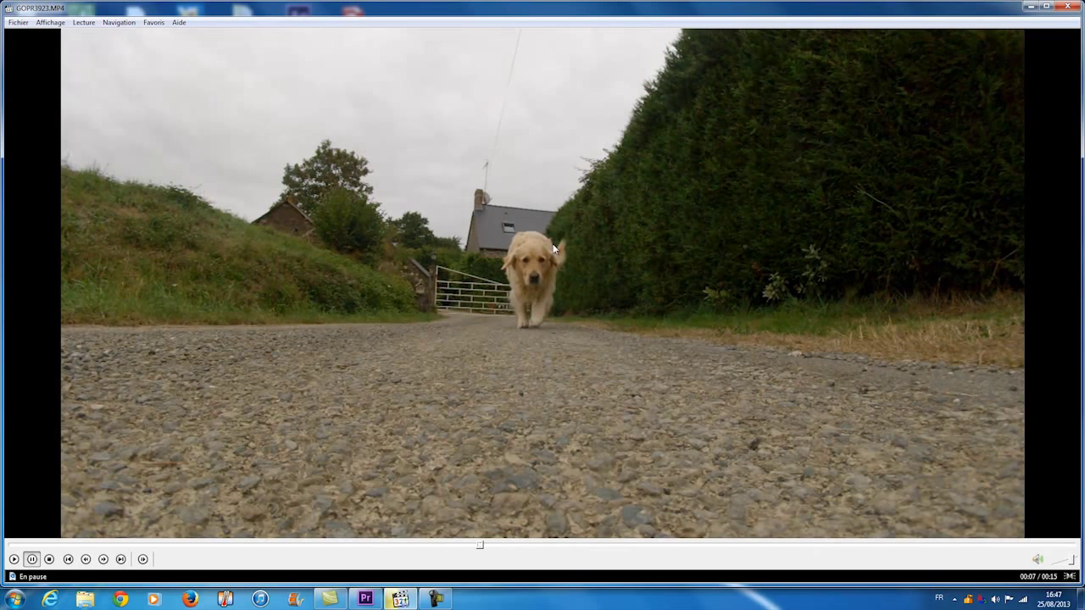
left_click(1065, 6)
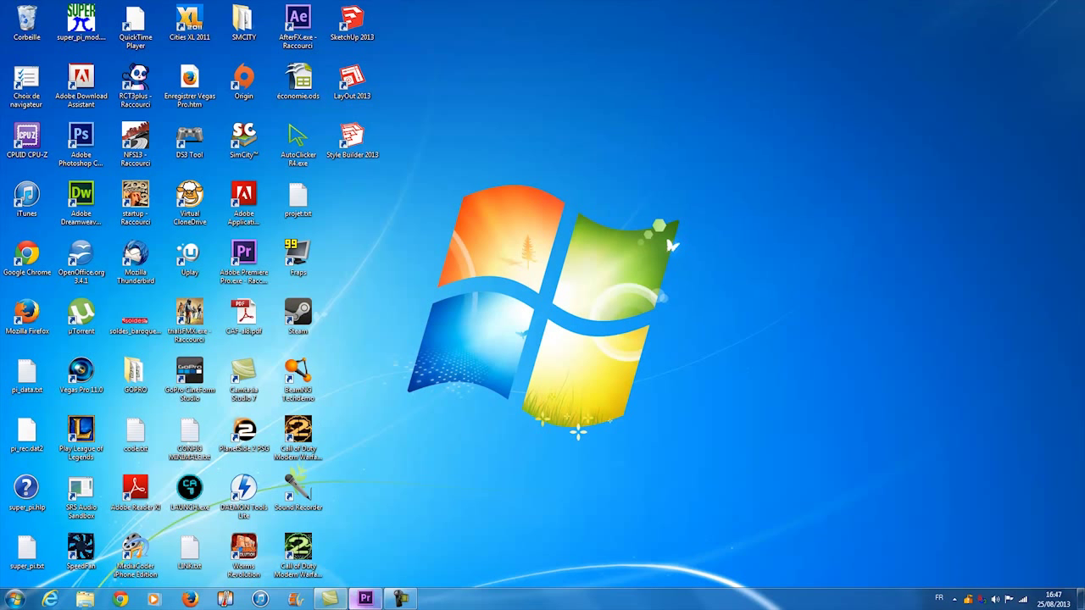
Switch to Adobe Premiere Pro and place GOPR3923.MP4 near the start of the Vidéo 1 track in the téléportation sequence.
left_click(365, 600)
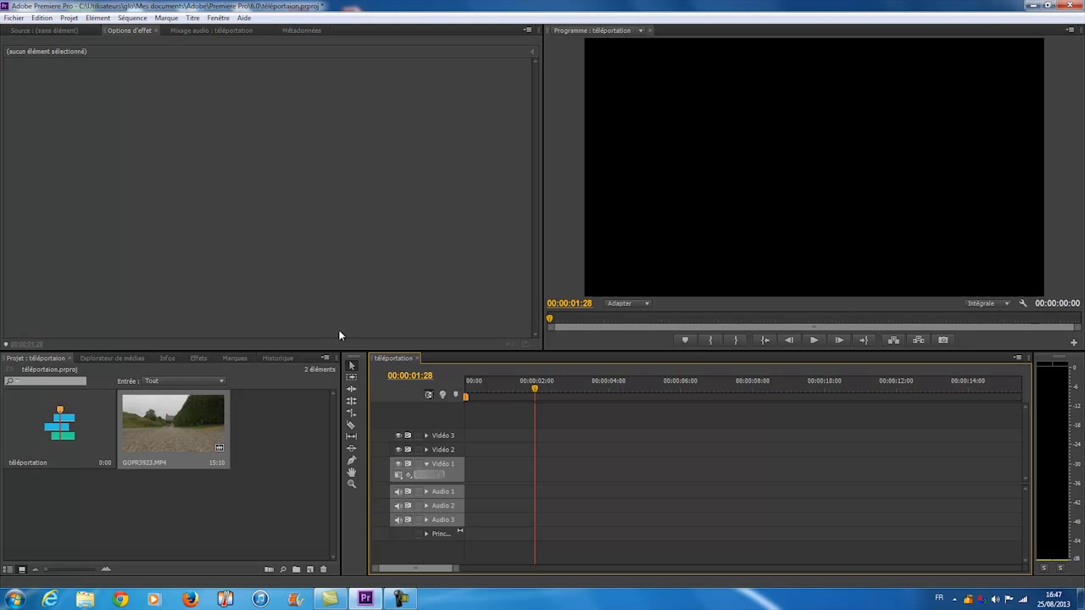
left_click_drag(177, 438, 478, 479)
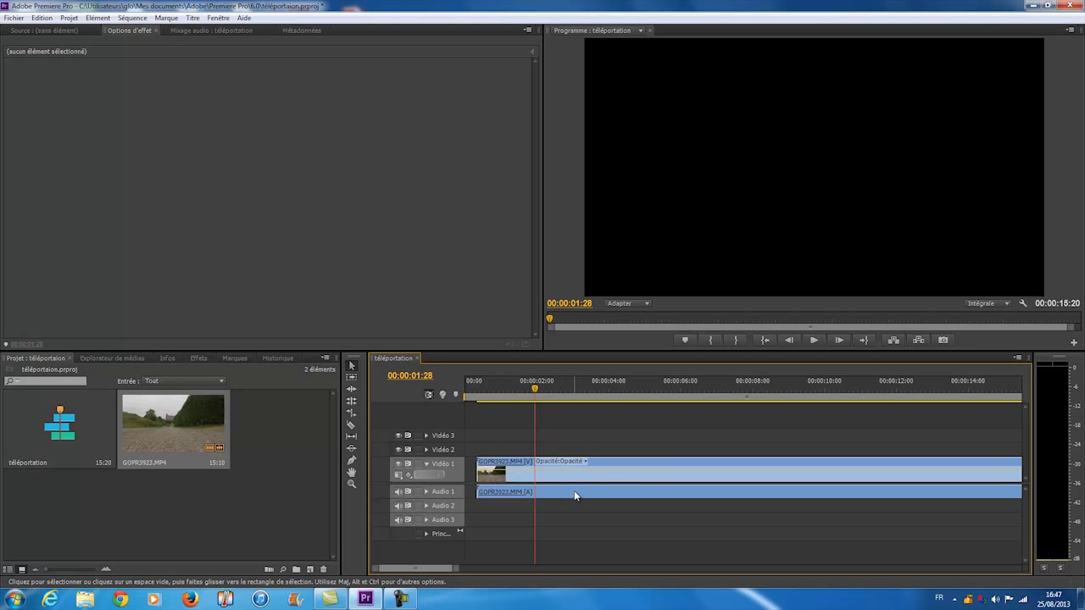
left_click(574, 490)
right_click(574, 490)
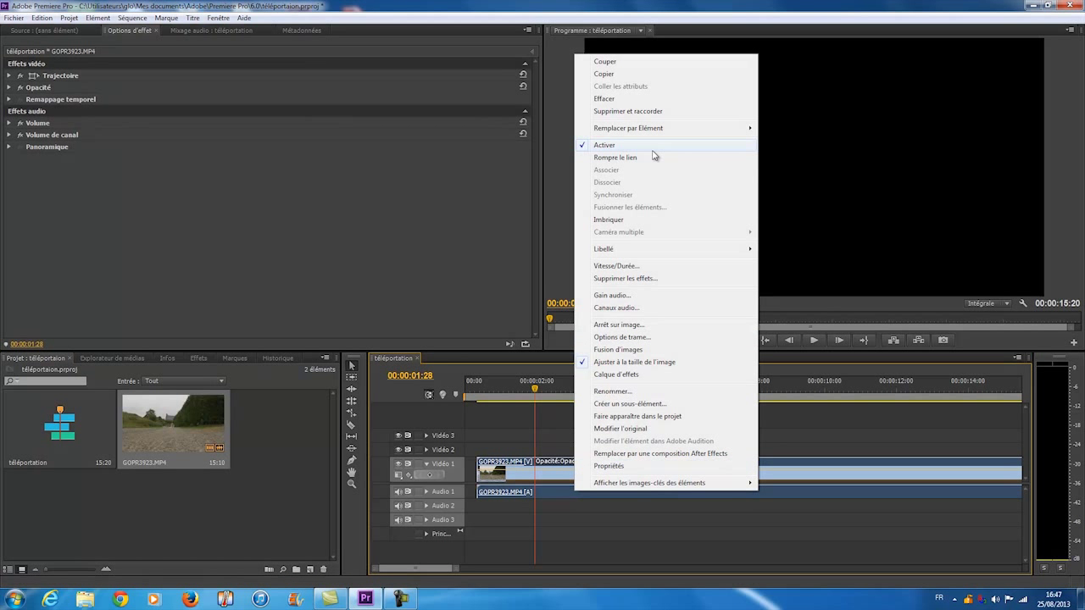
left_click(652, 148)
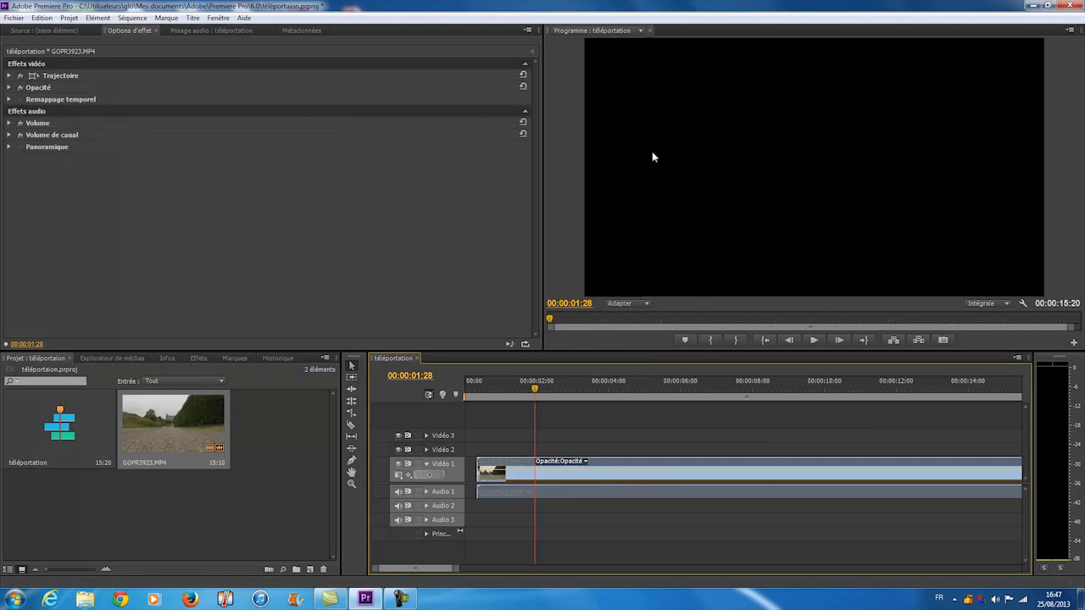
key("ctrl+z")
Unlink the GOPR3923.MP4 clip's audio from its video and delete the audio clip from Audio 1.
right_click(597, 489)
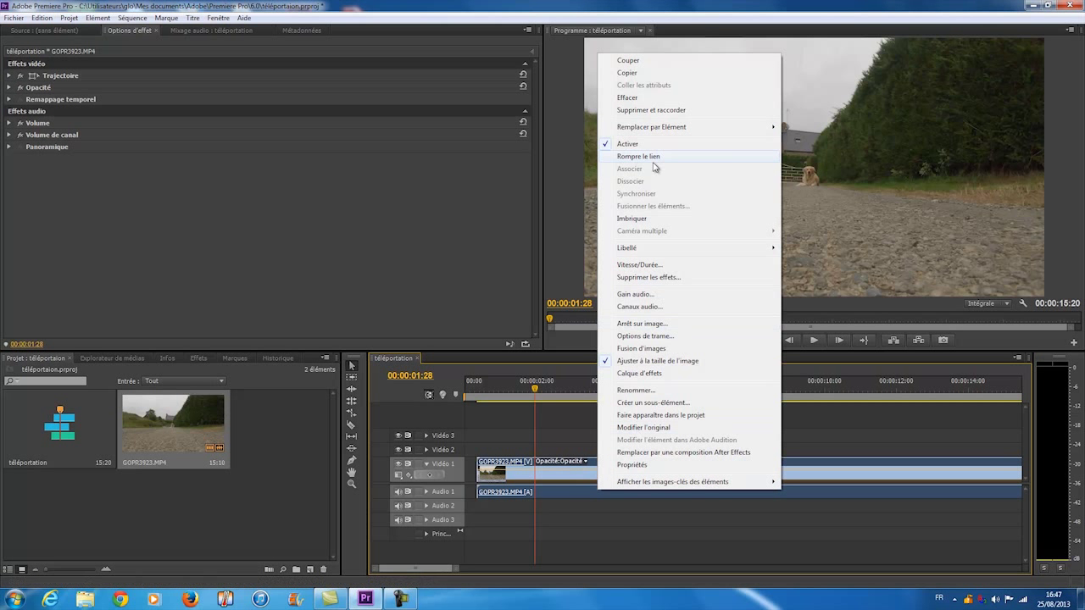
left_click(659, 167)
left_click(616, 494)
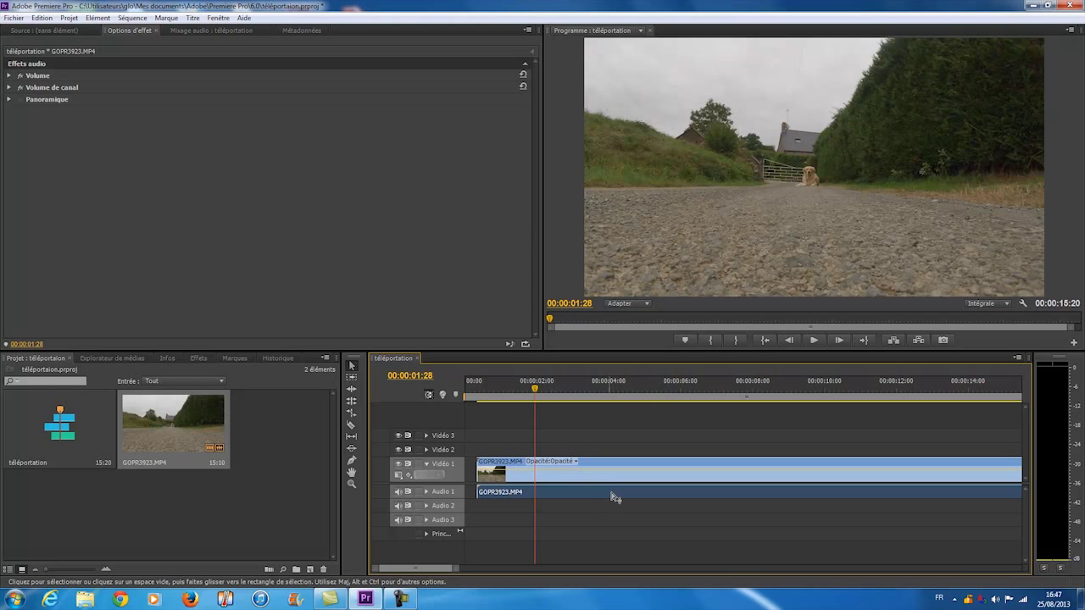
right_click(631, 475)
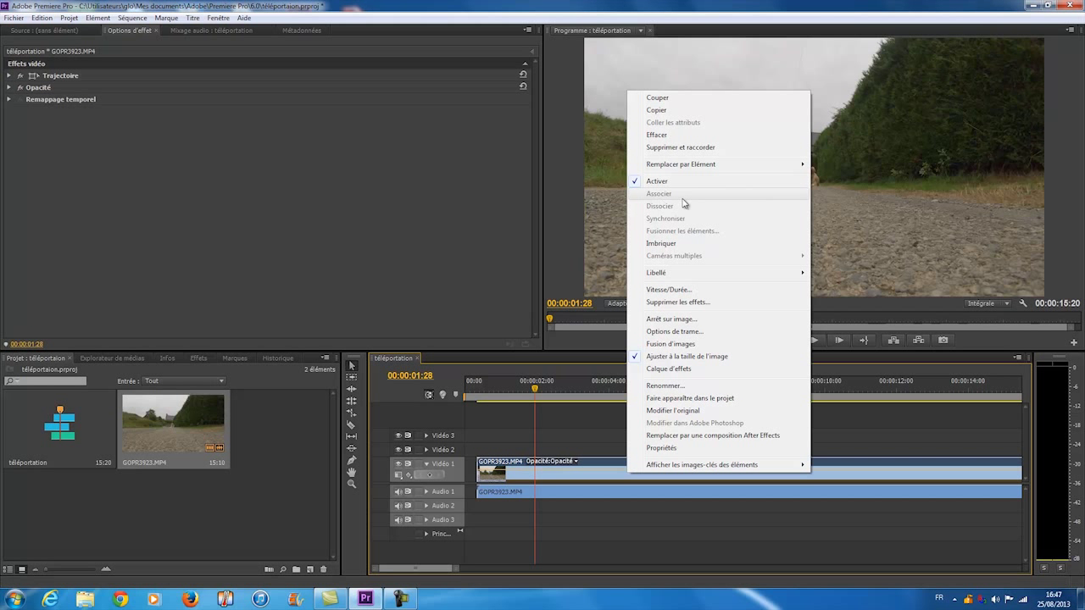
left_click(594, 494)
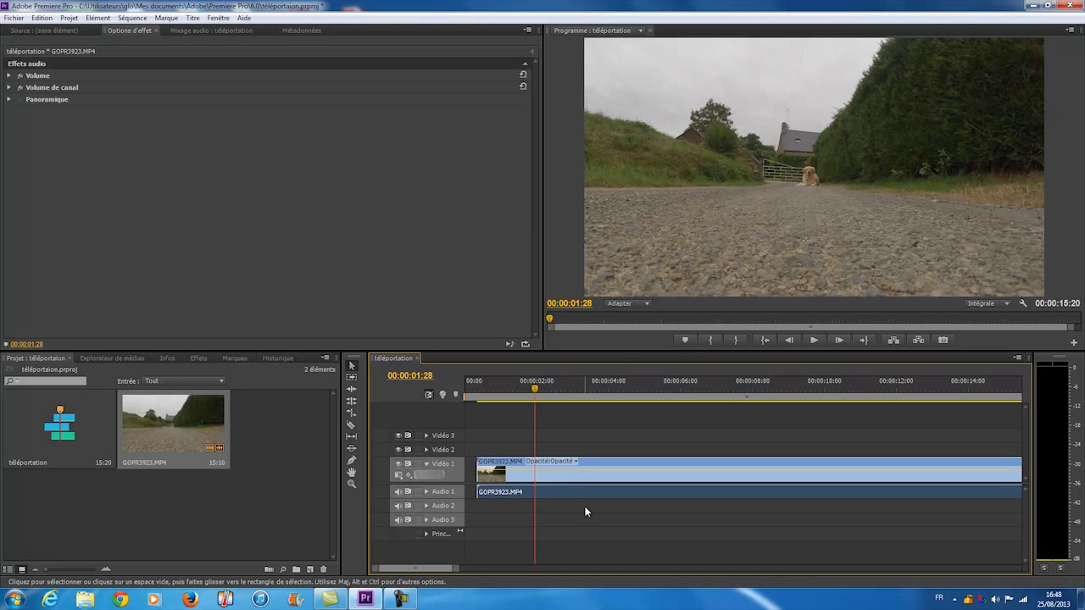
key("Delete")
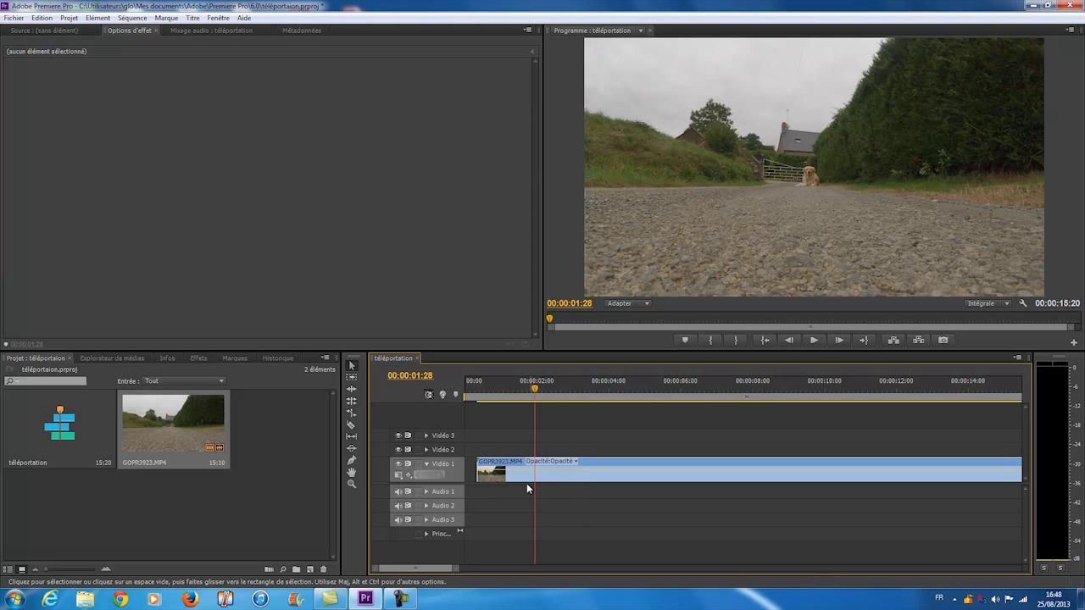
Play through the clip to find where the dog starts walking, split it at 00:00:05:17 and delete the part before the cut.
mouse_move(530, 486)
left_mouse_down()
mouse_move(480, 488)
mouse_move(531, 488)
mouse_move(514, 488)
left_mouse_up()
left_click(811, 340)
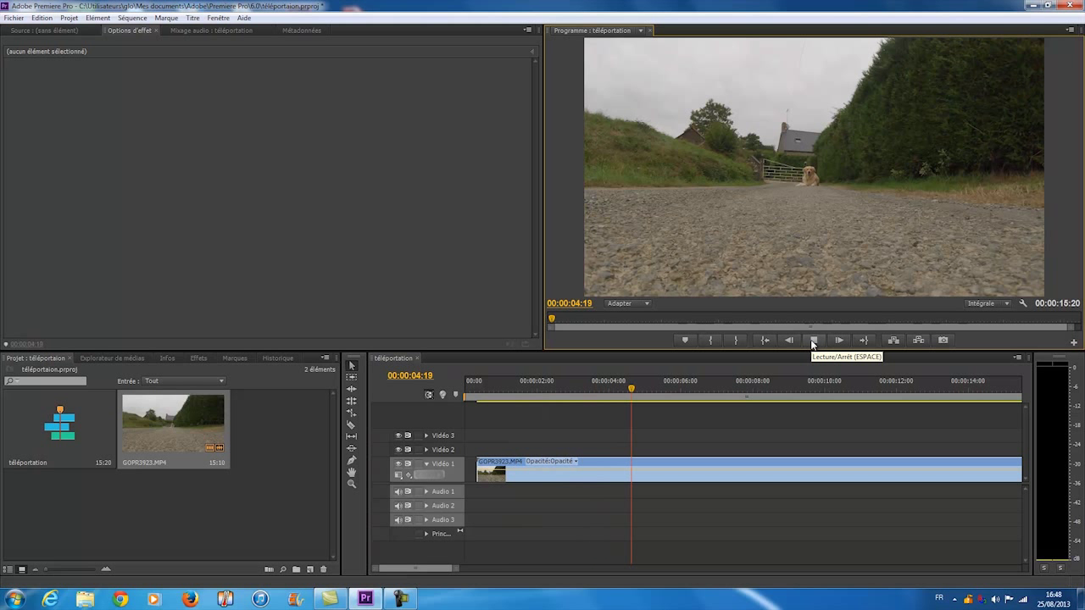
left_click(812, 340)
left_click_drag(714, 491, 667, 494)
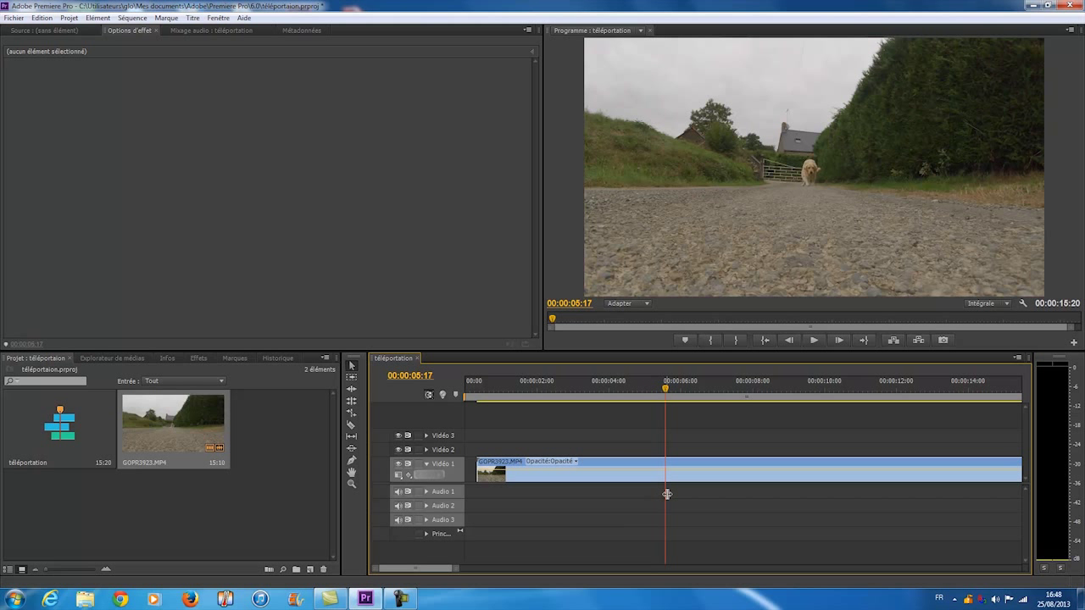
key("c")
left_click(666, 475)
key("v")
left_click(659, 475)
key("Delete")
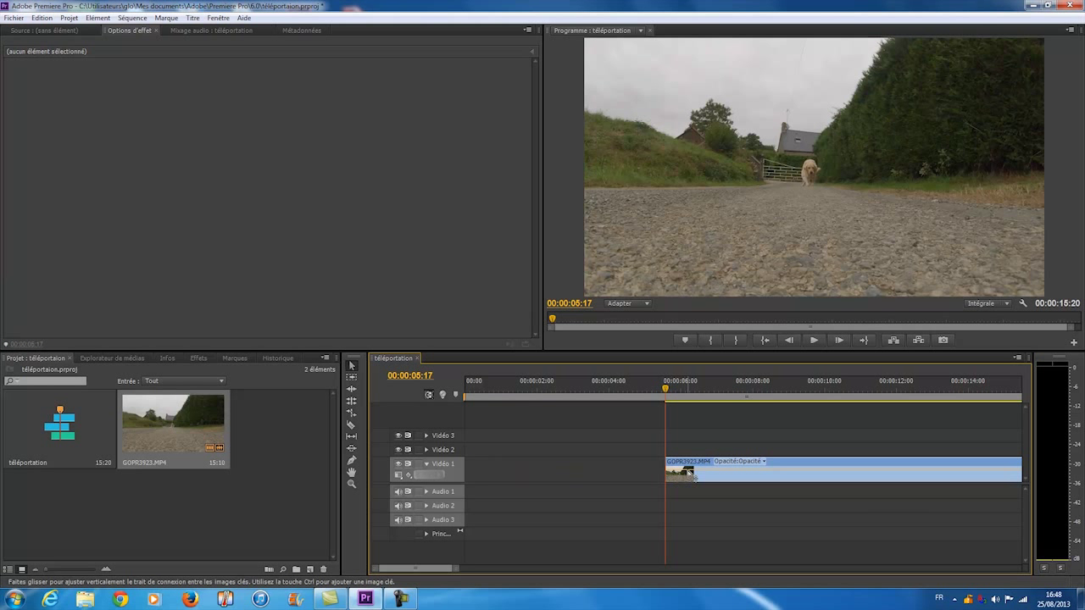
Split the clip at 00:00:06:26 and move the short first piece to the start of the Vidéo 1 track.
left_click_drag(666, 489, 712, 490)
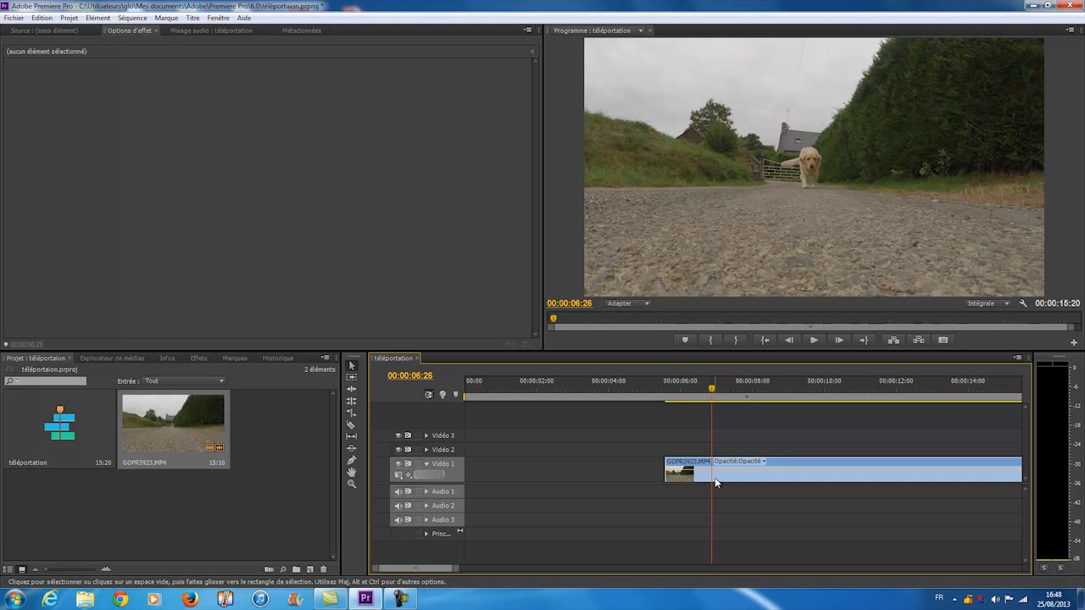
key("c")
left_click(713, 471)
key("v")
left_click(700, 477)
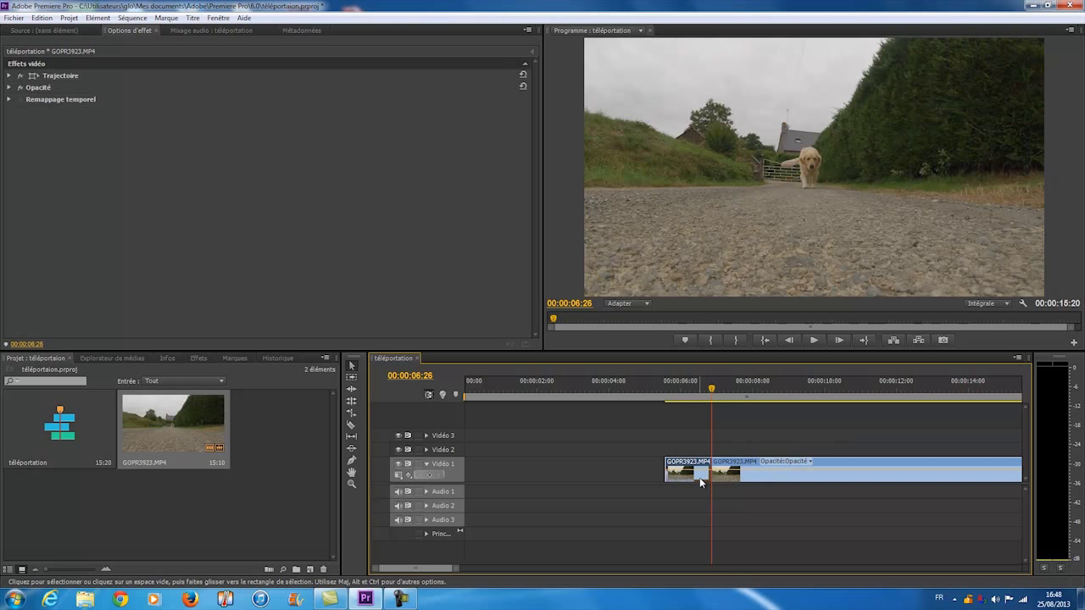
left_click_drag(706, 478, 509, 476)
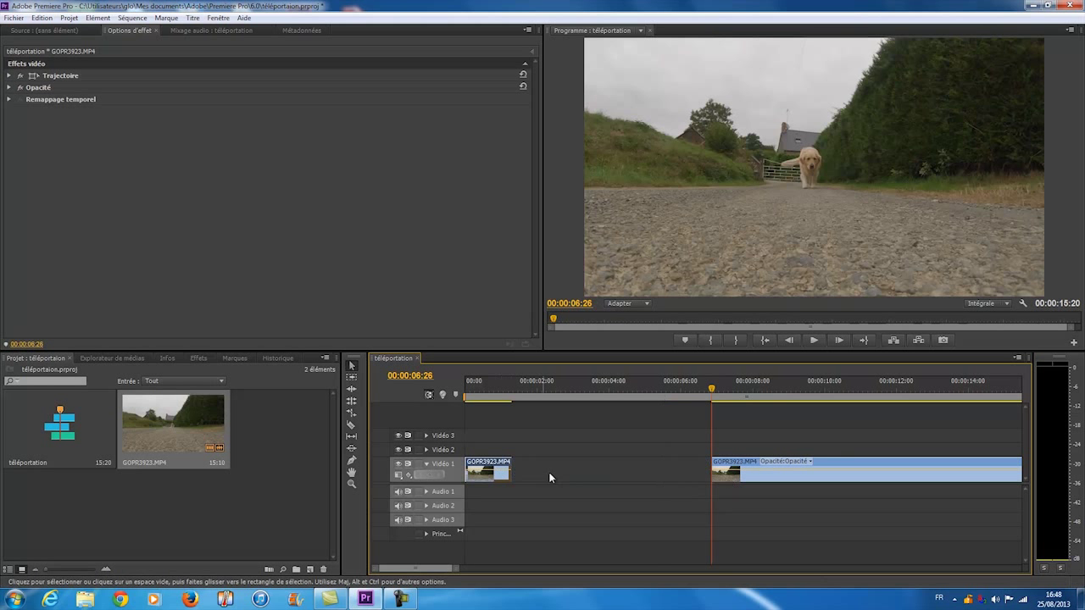
Move the remaining long clip earlier to just before the 4-second mark and split it at 00:00:07:20, where the road is empty.
left_click_drag(763, 480, 658, 483)
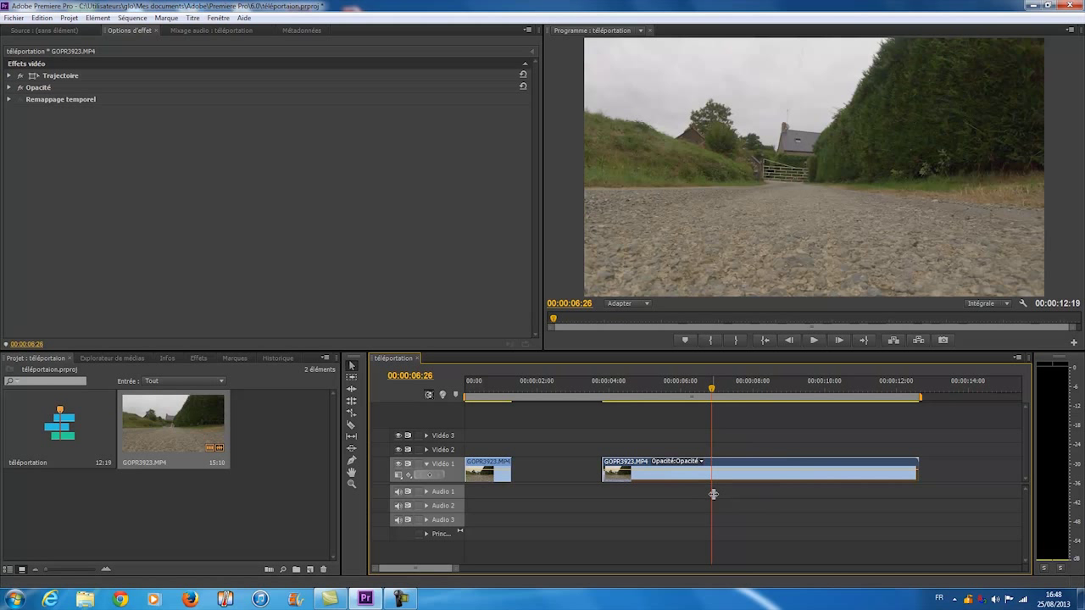
left_click_drag(713, 494, 742, 496)
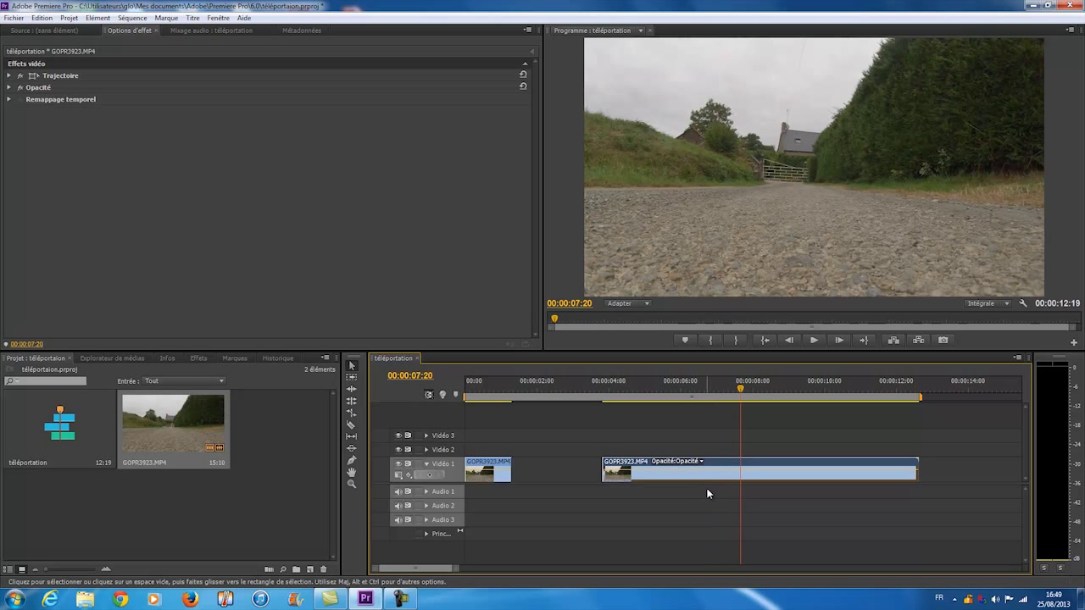
key("c")
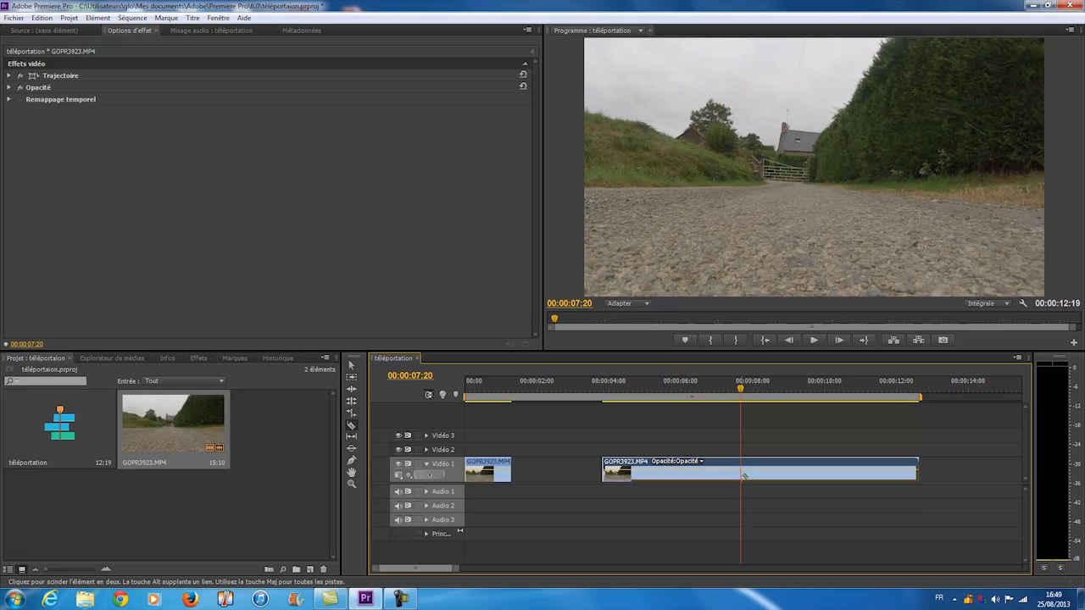
left_click(743, 475)
key("v")
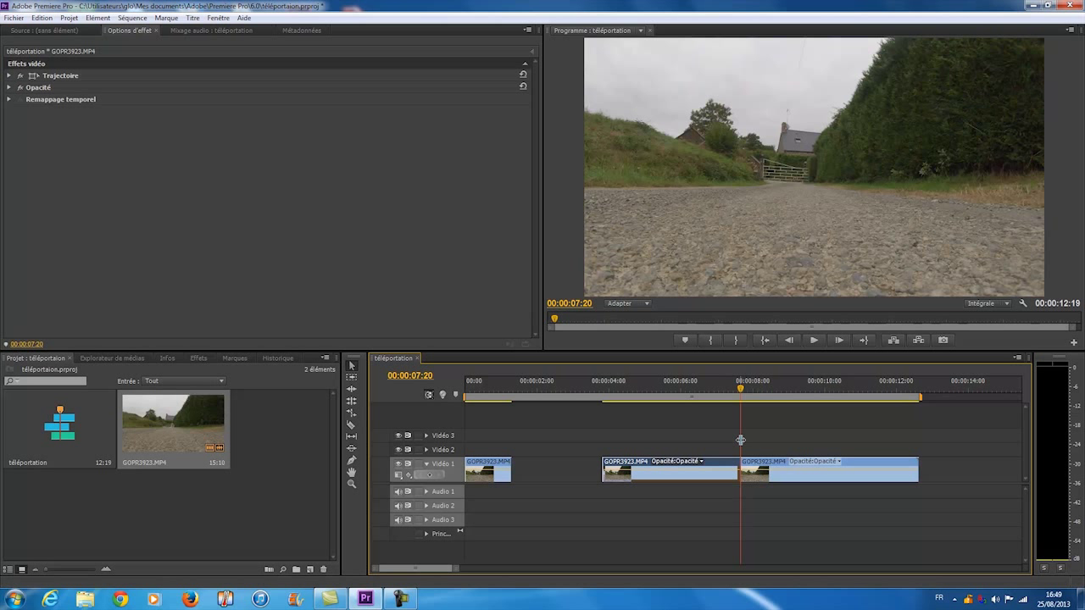
Split the empty-road clip at 00:00:08:22 and delete everything after the cut.
left_click_drag(741, 440, 779, 442)
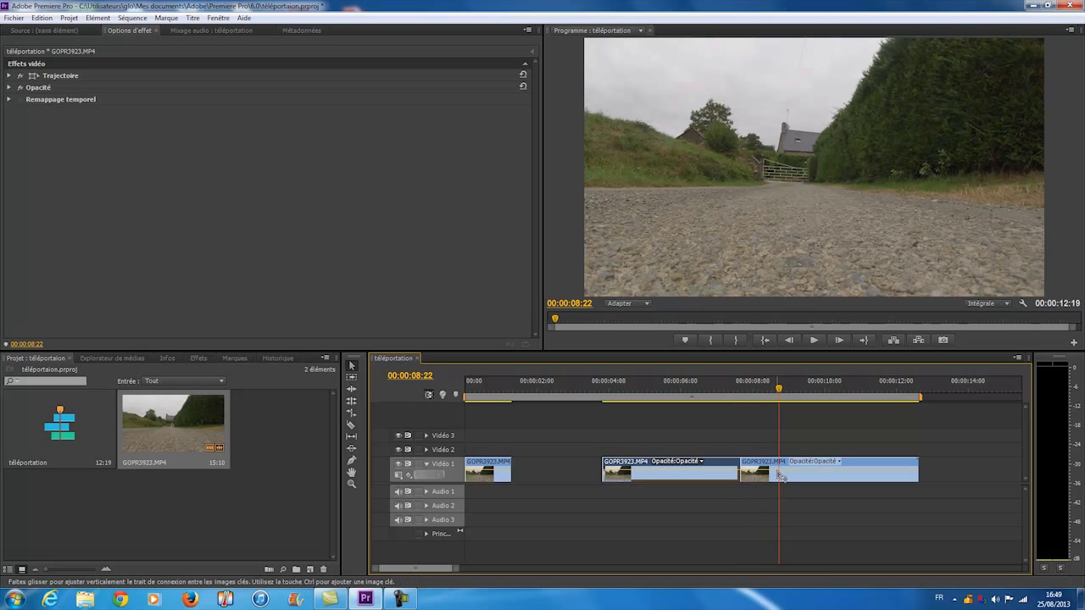
key("c")
left_click(780, 471)
key("v")
left_click(794, 472)
key("Delete")
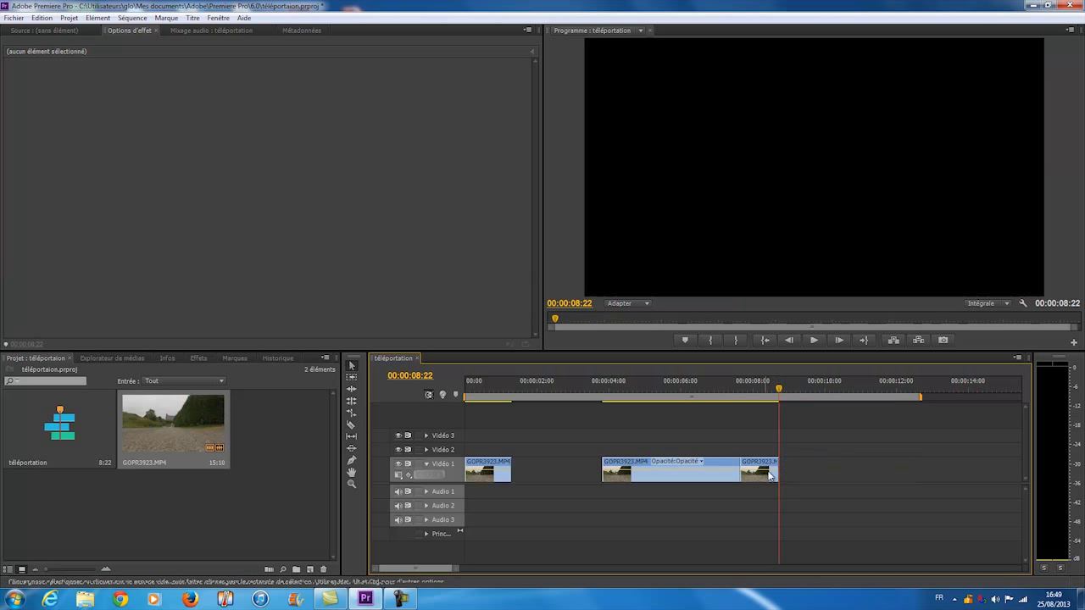
Delete the middle clip and move the short empty-road piece directly against the end of the first clip.
left_click(717, 477)
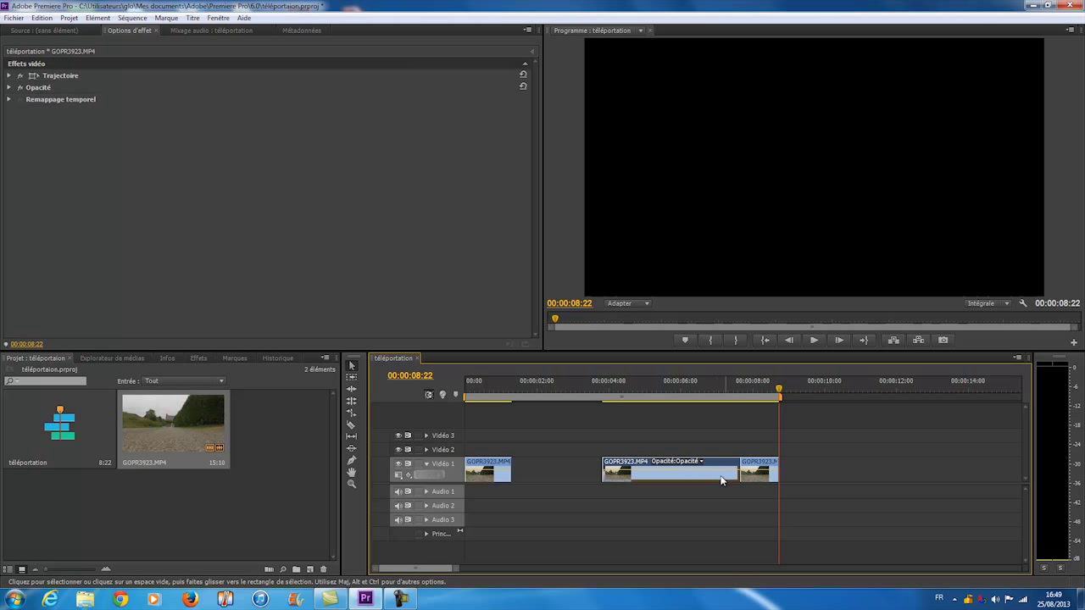
key("Delete")
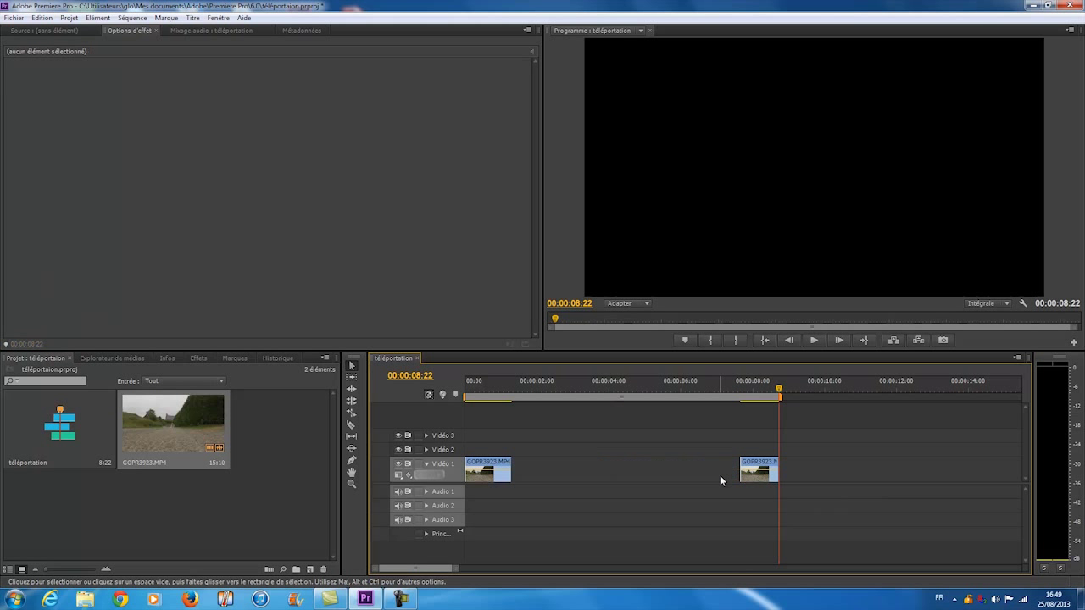
left_click_drag(766, 464, 536, 468)
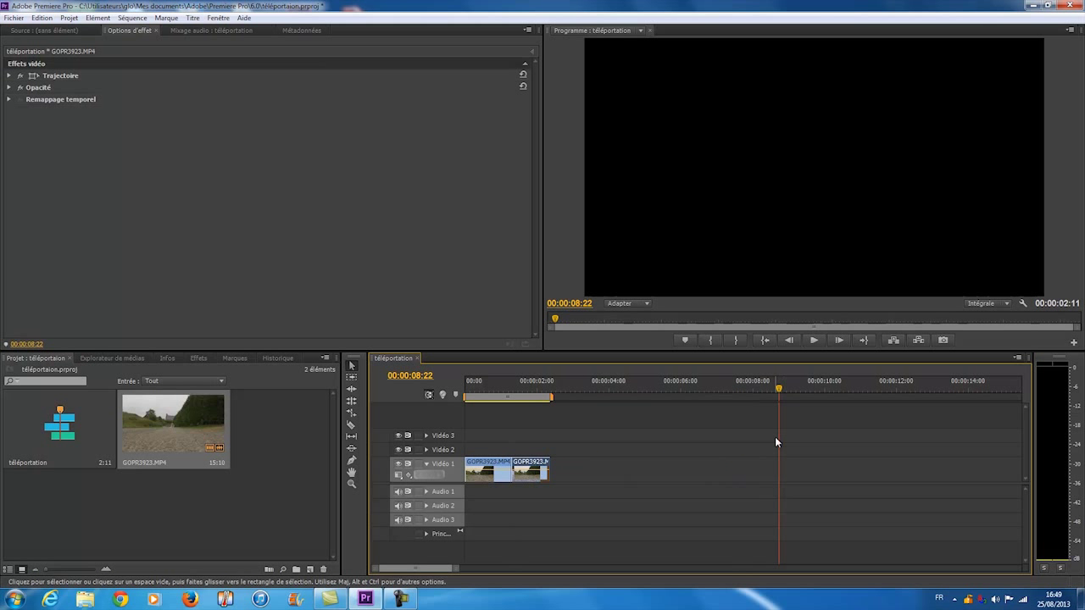
Play and scrub across the junction of the two clips to check the dog's disappearance.
left_click_drag(782, 436, 499, 410)
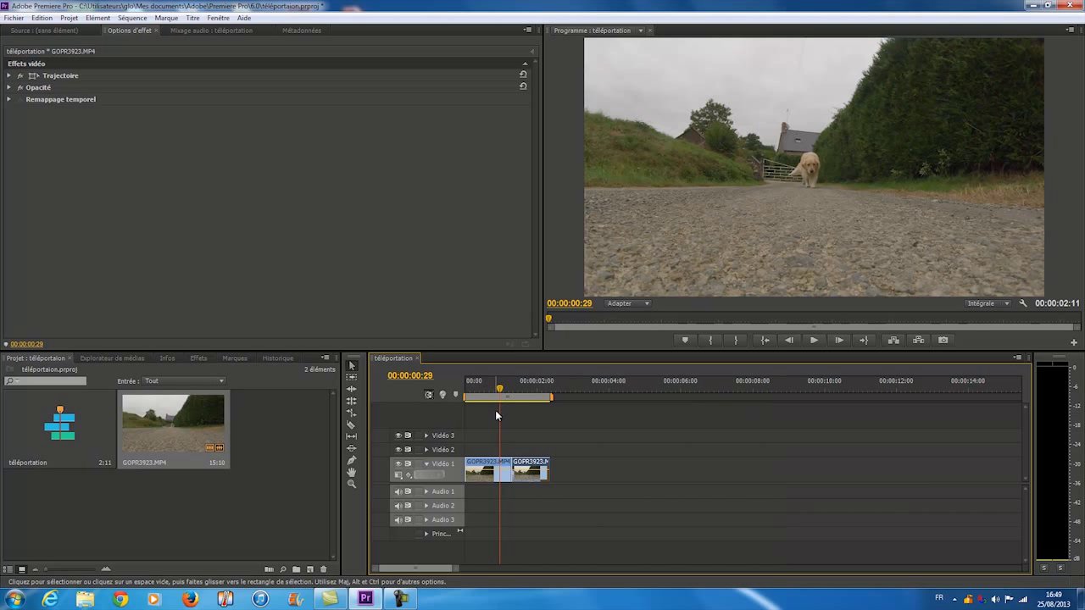
left_click(812, 341)
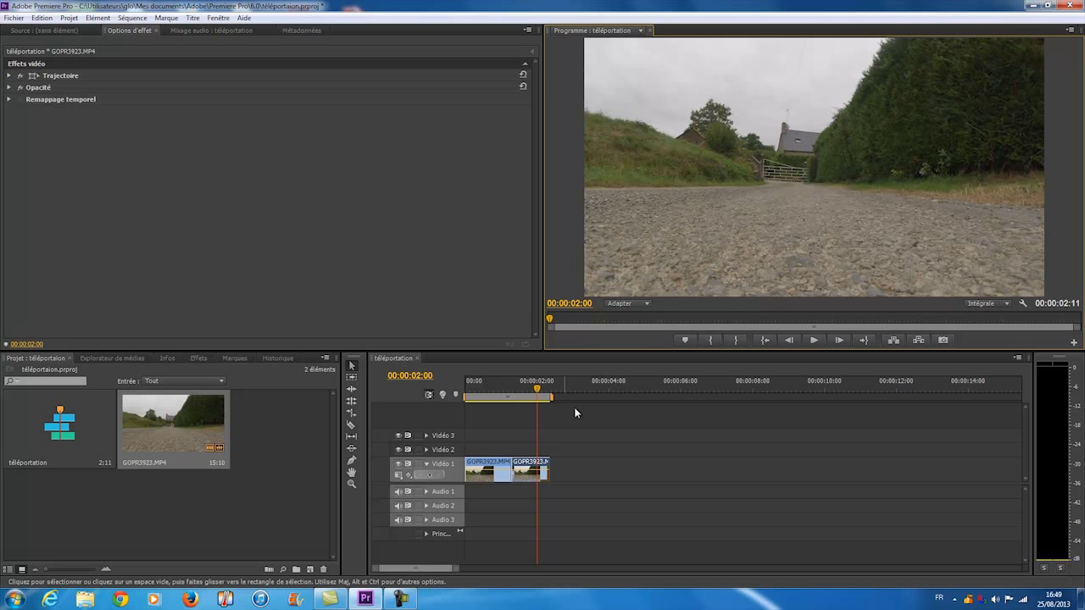
left_click_drag(537, 417, 495, 422)
left_click(811, 340)
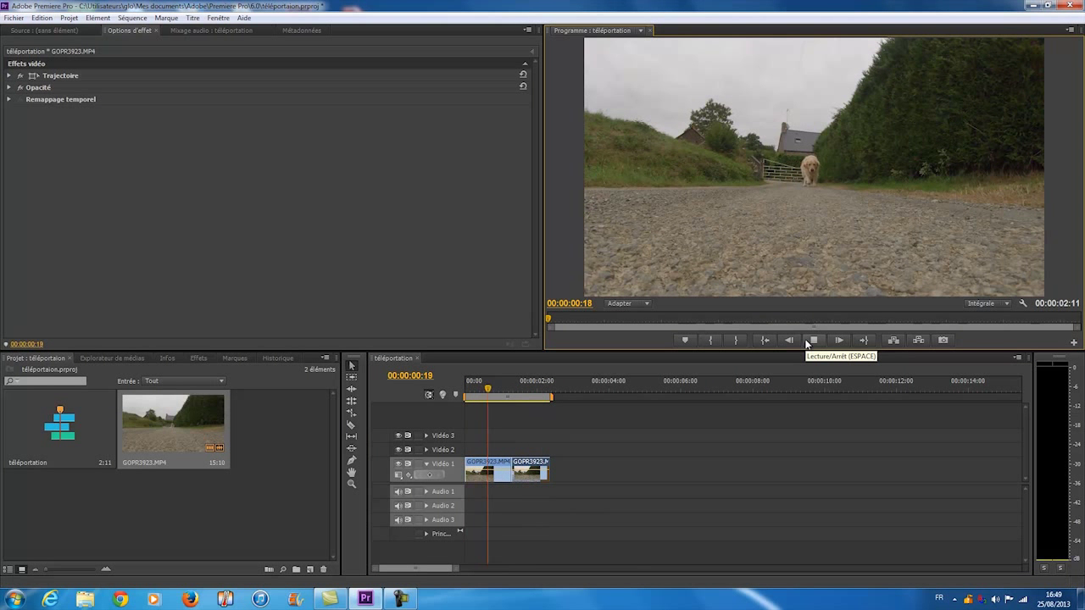
left_click(811, 341)
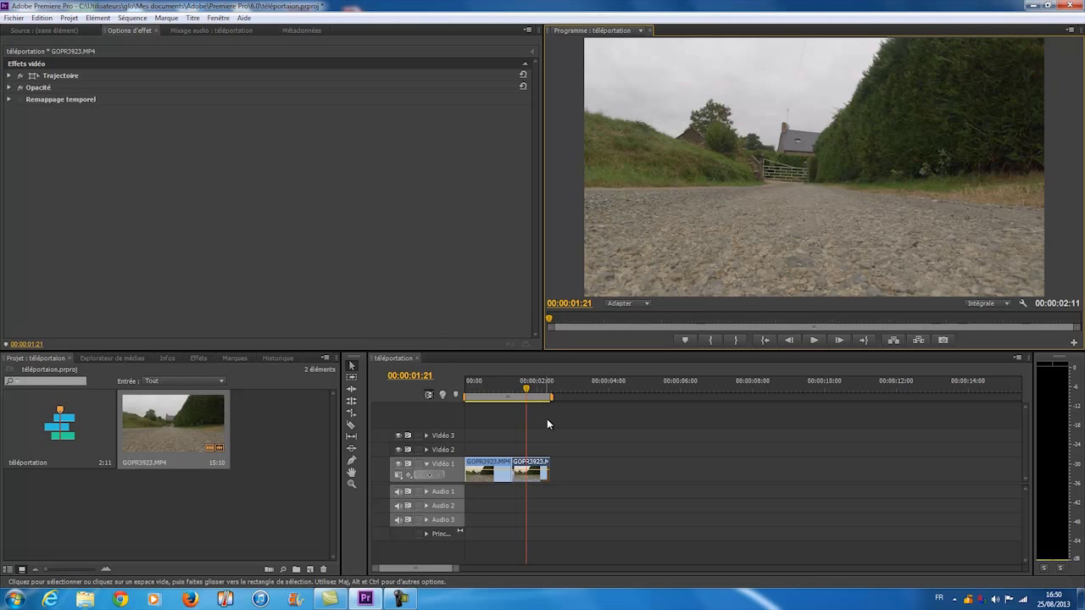
left_click_drag(526, 427, 478, 421)
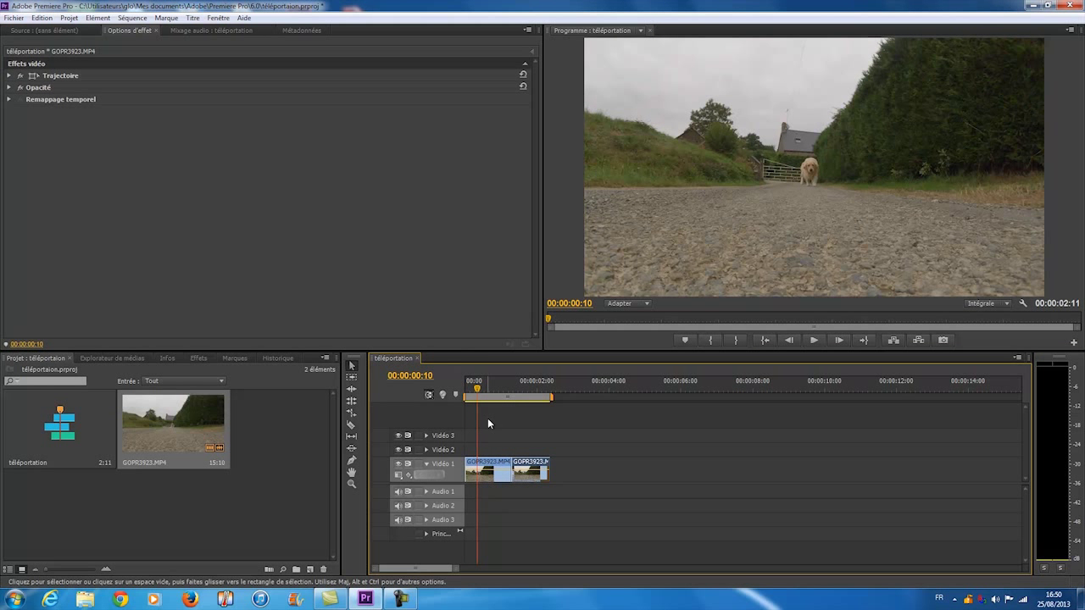
left_click_drag(478, 423, 489, 425)
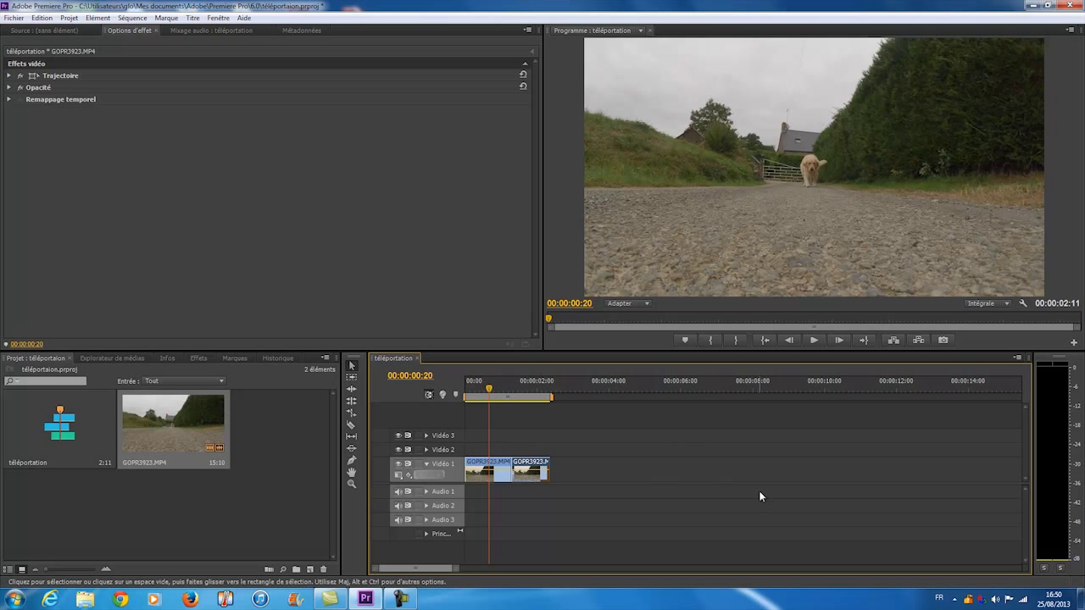
Add a Fondu enchaîné transition at the junction of the two clips and set its duration to 00:00:00:03.
left_click(189, 357)
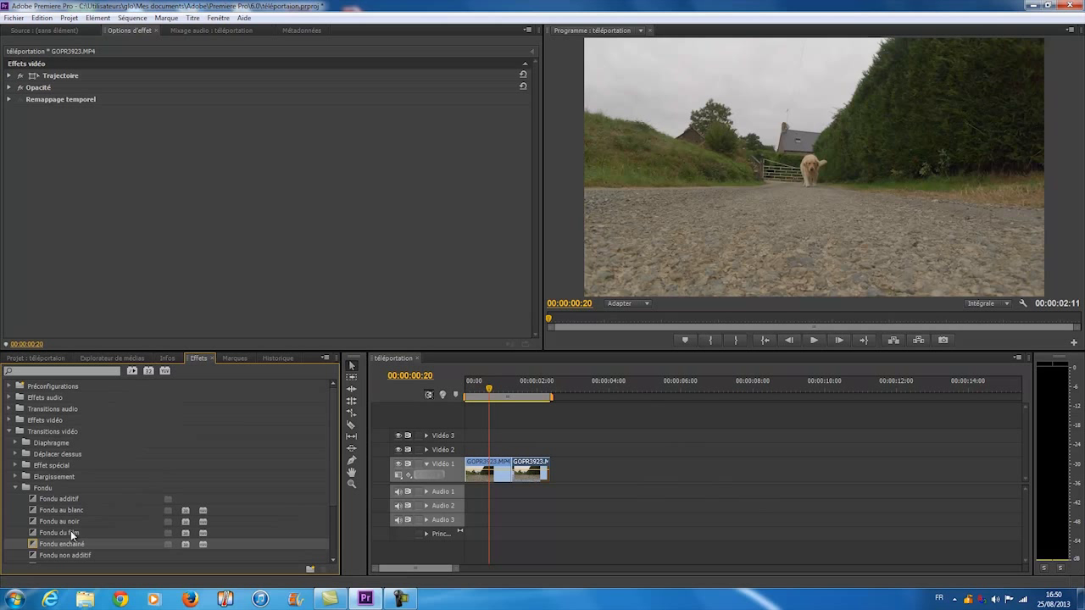
left_click_drag(69, 545, 511, 465)
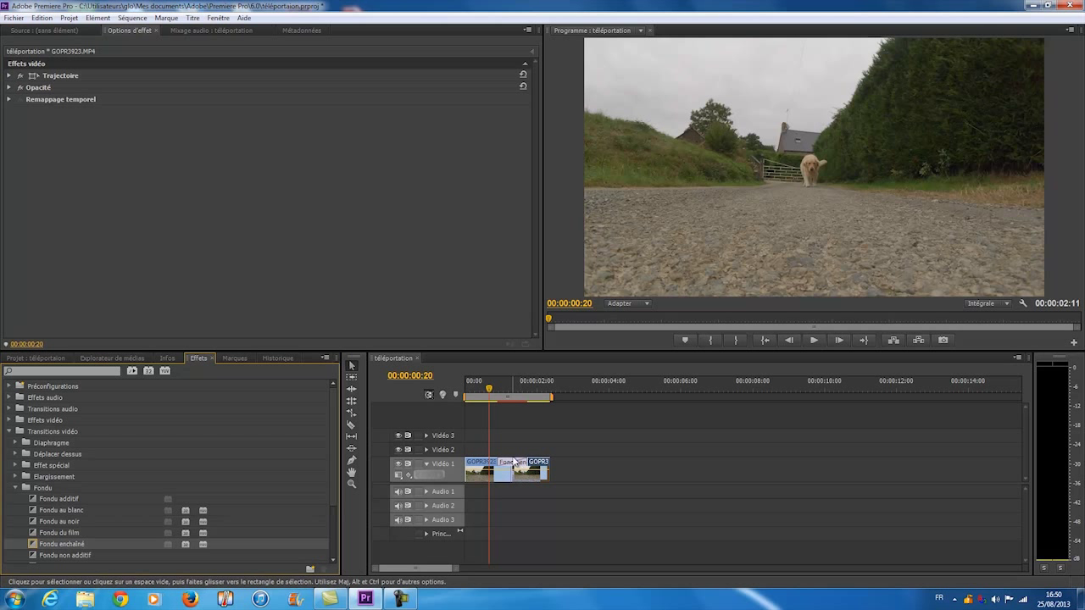
left_click(511, 463)
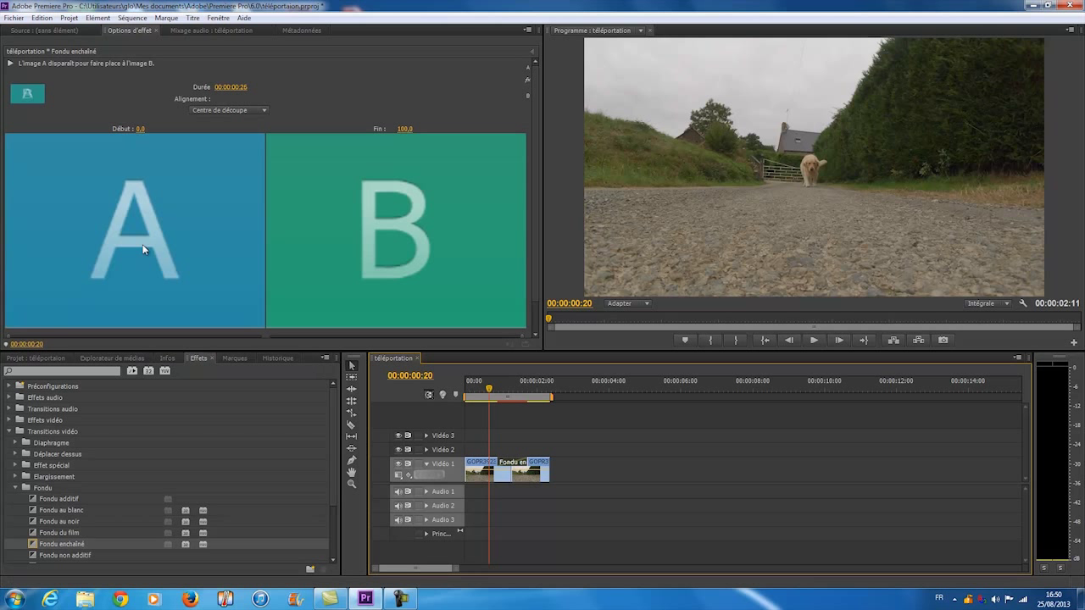
left_click(241, 87)
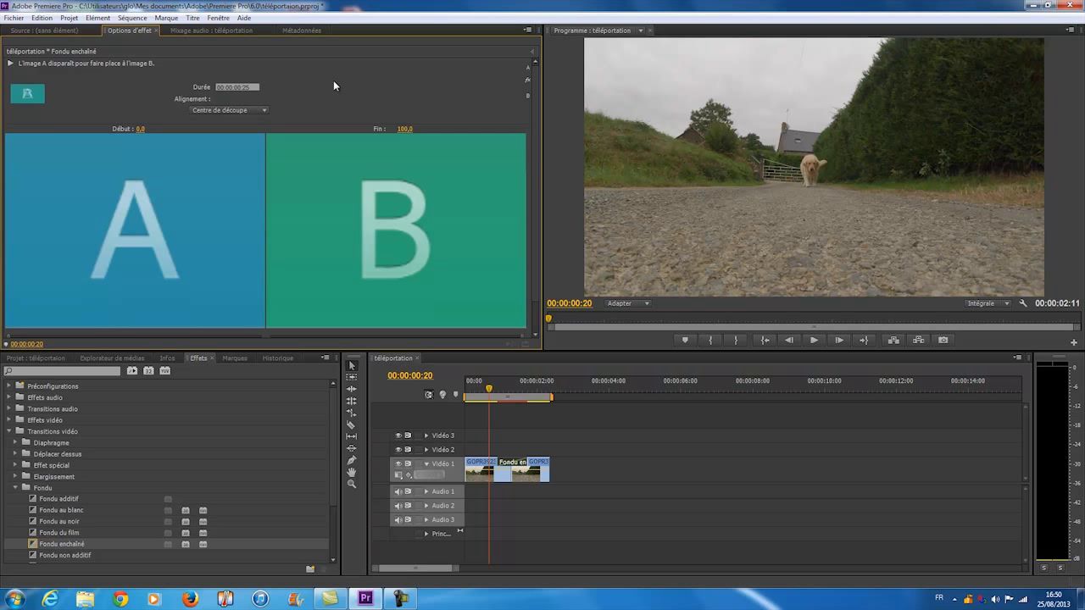
key("BackSpace")
key("Return")
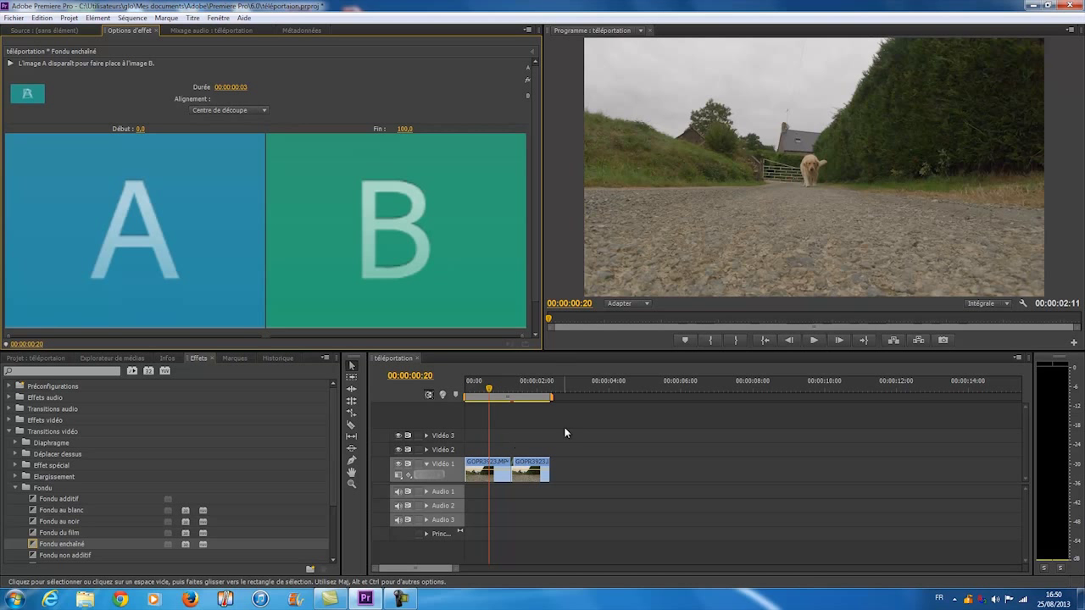
Play the sequence across the transition twice to check how the dog disappears.
left_click(819, 339)
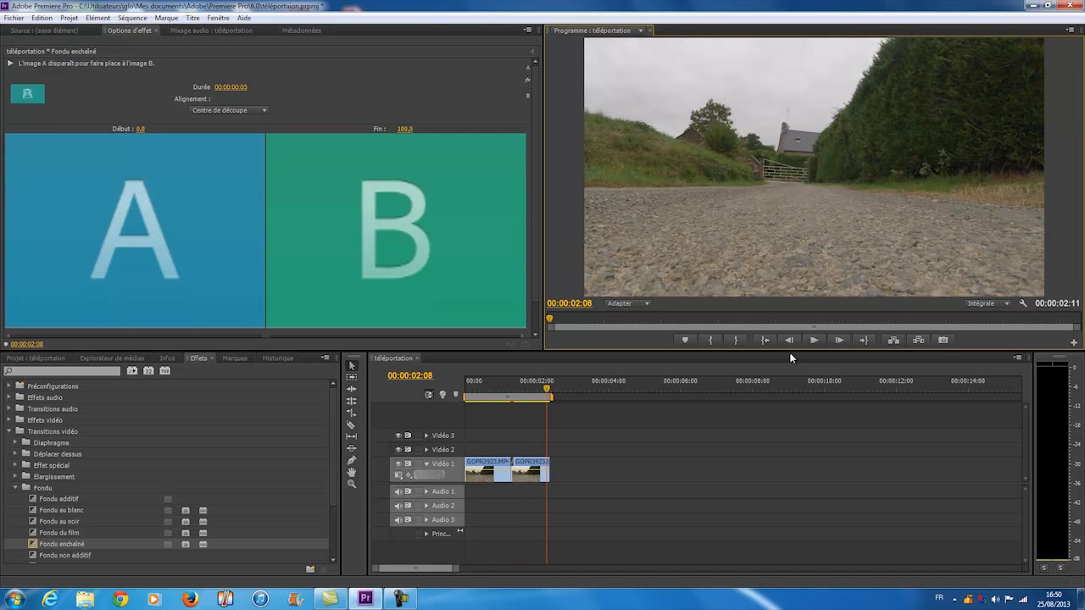
left_click_drag(547, 389, 500, 389)
left_click(813, 341)
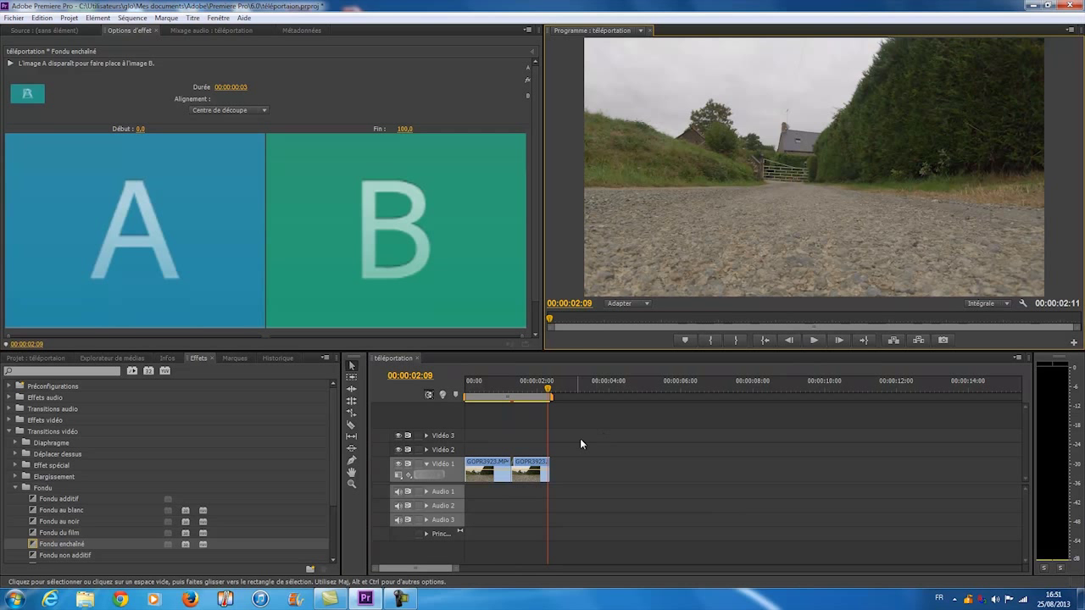
Trim the end of the empty-road clip to 00:00:01:29 and return the playhead to 00:00:00:23 in the first clip.
mouse_move(544, 436)
left_mouse_down()
mouse_move(527, 436)
mouse_move(536, 437)
left_mouse_up()
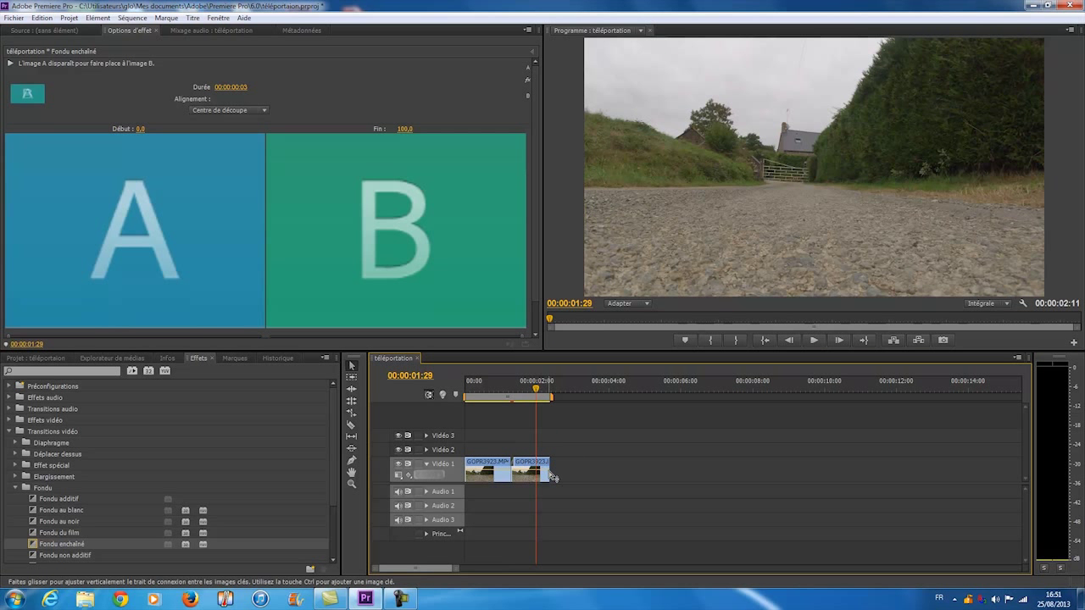
left_click_drag(545, 470, 534, 469)
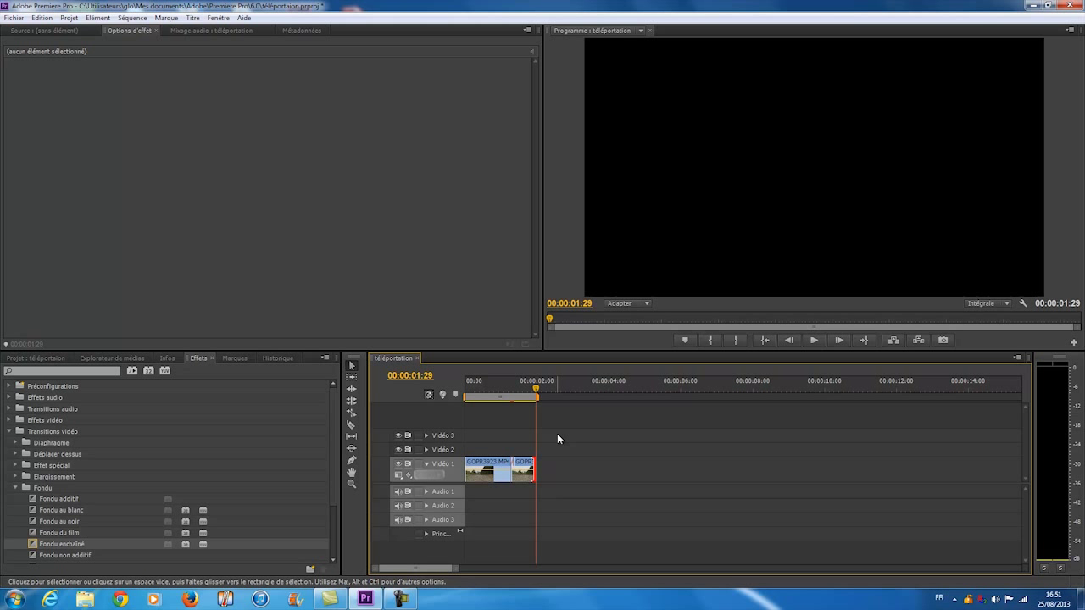
left_click_drag(534, 441, 493, 421)
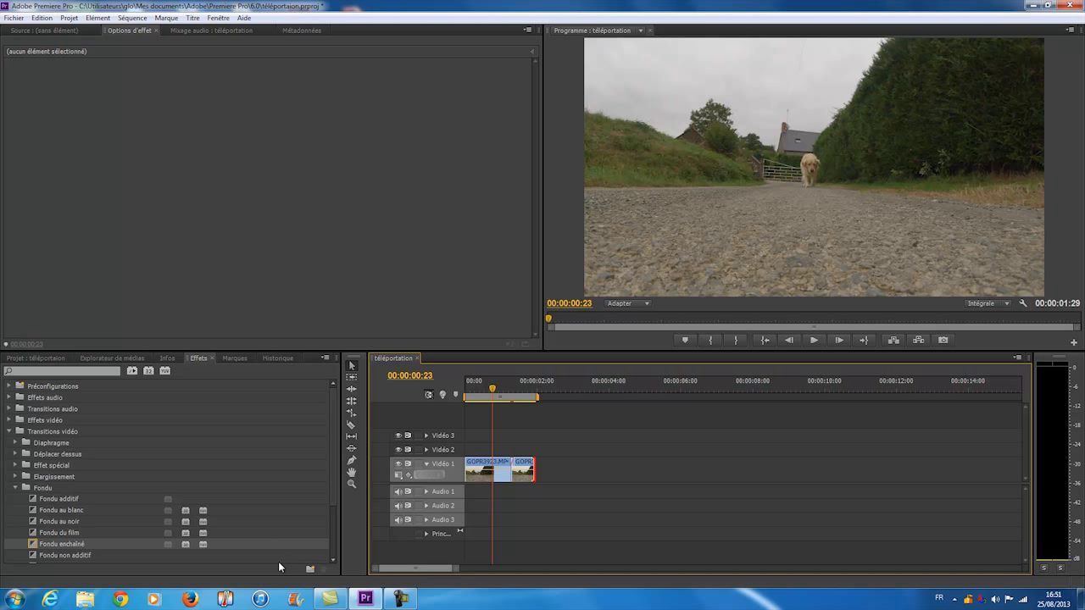
Switch to Windows Explorer, open DCIM\106GOPRO on the removable disk, and start GOPR3924.MP4 in the video player, pausing near its beginning.
left_click(86, 599)
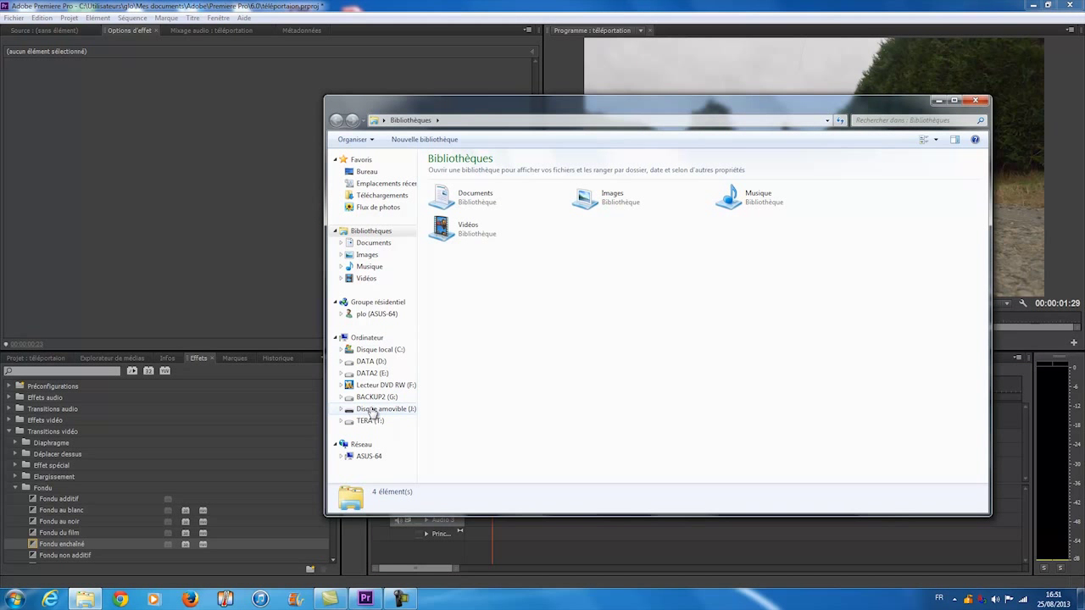
left_click(372, 409)
double_click(443, 174)
double_click(445, 176)
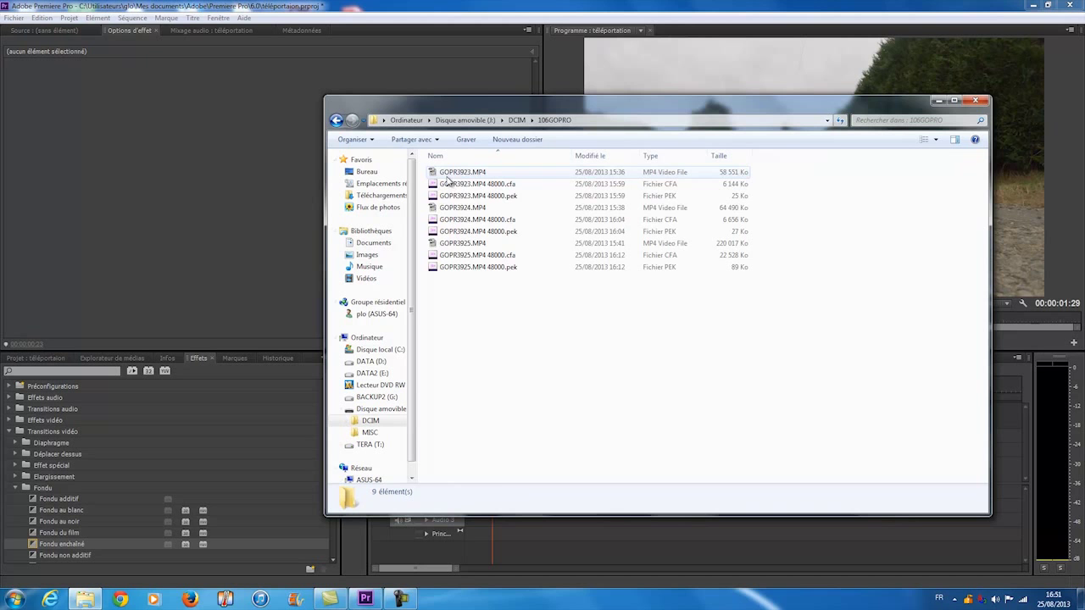
double_click(468, 210)
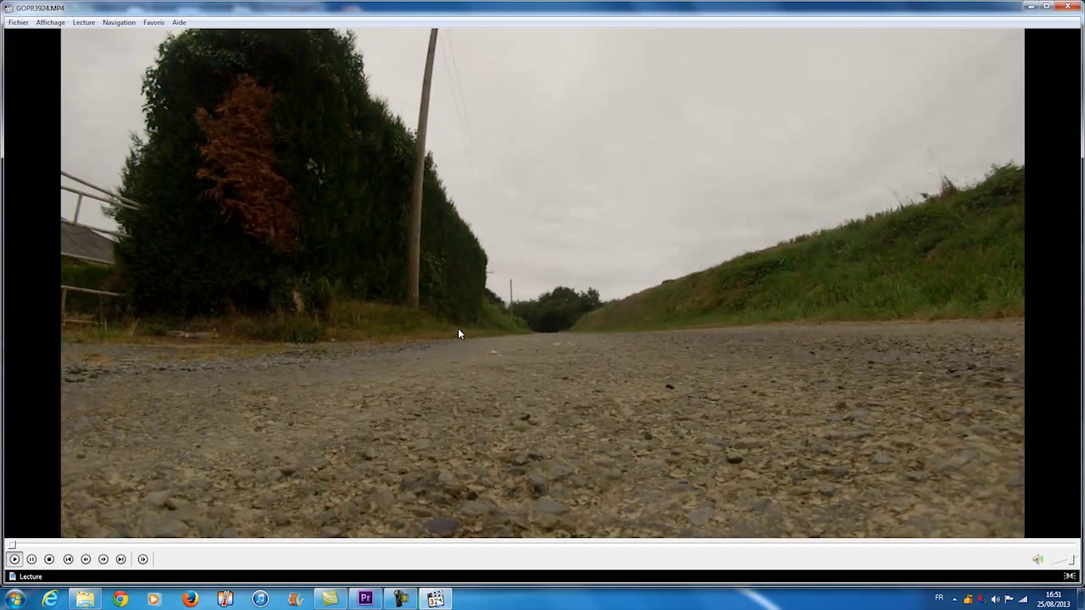
left_click(433, 360)
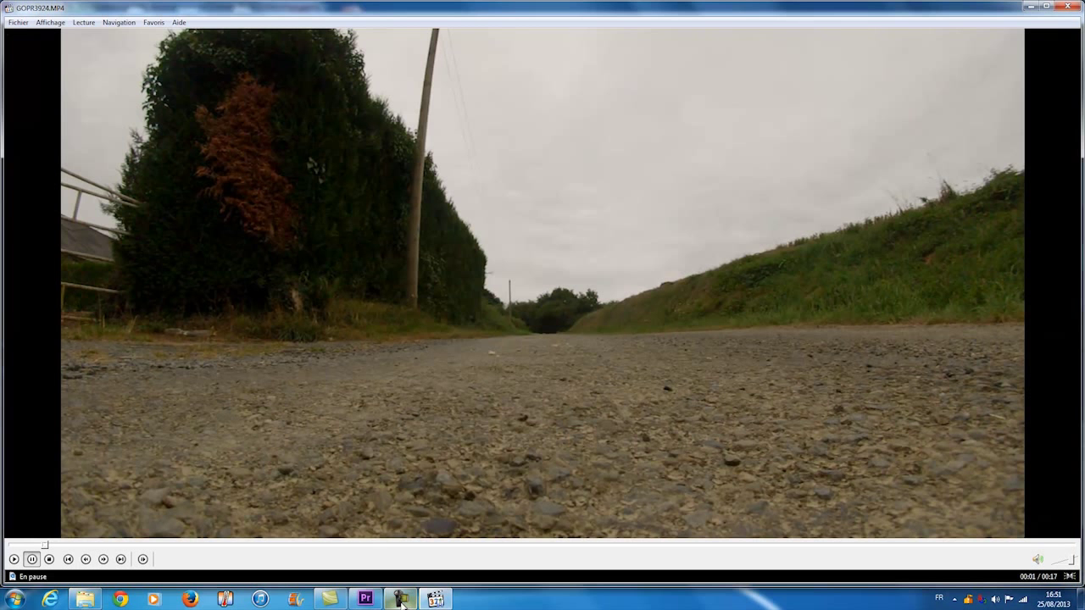
Compare the first shot in Premiere Pro with GOPR3924.MP4, and watch how the dog walks away in the second shot.
left_click(369, 600)
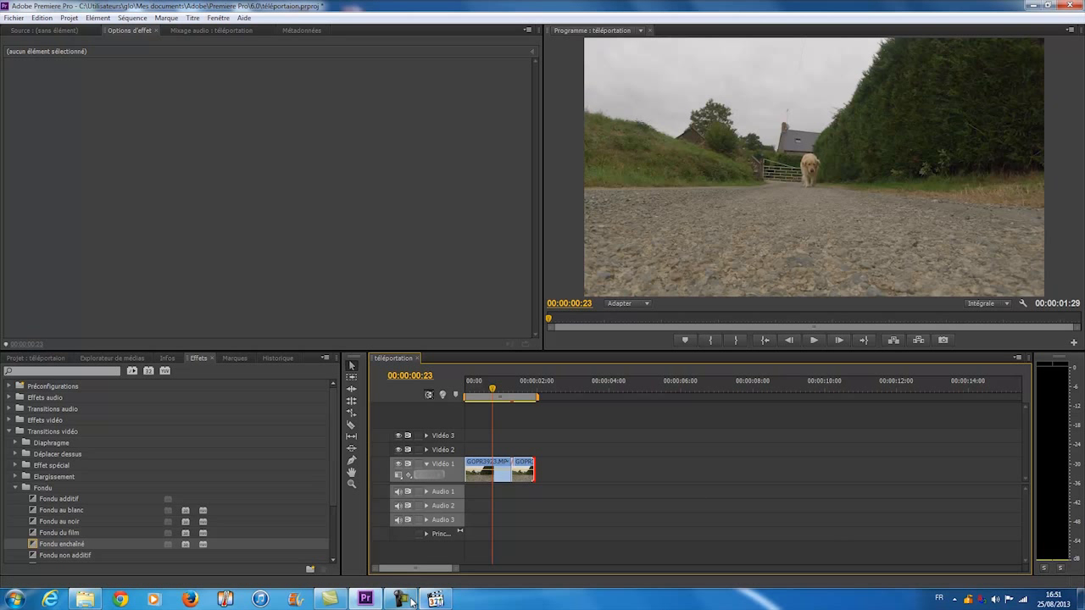
mouse_move(439, 602)
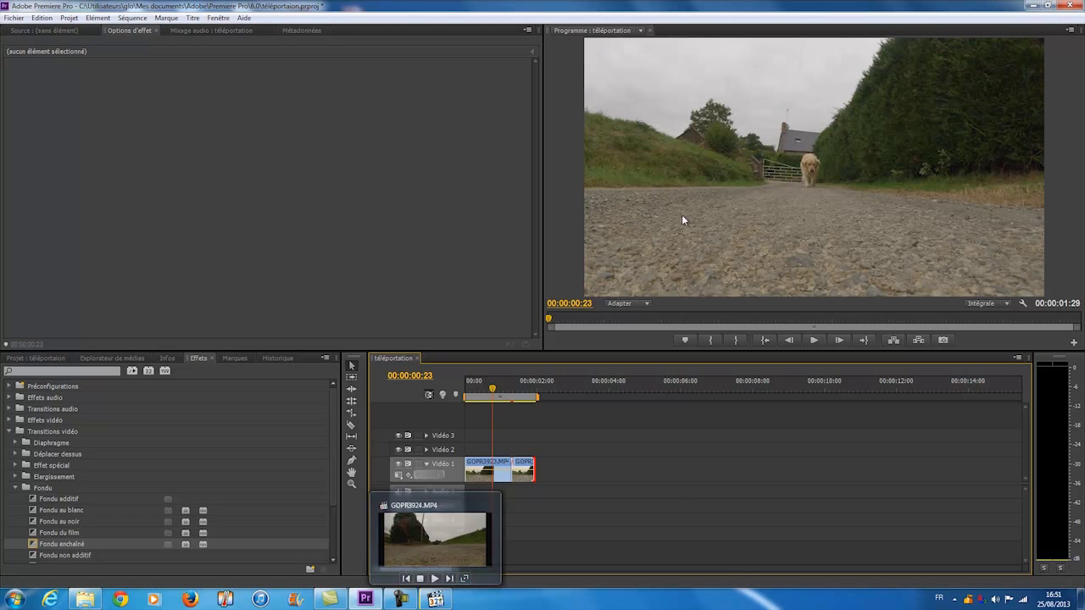
left_click(434, 599)
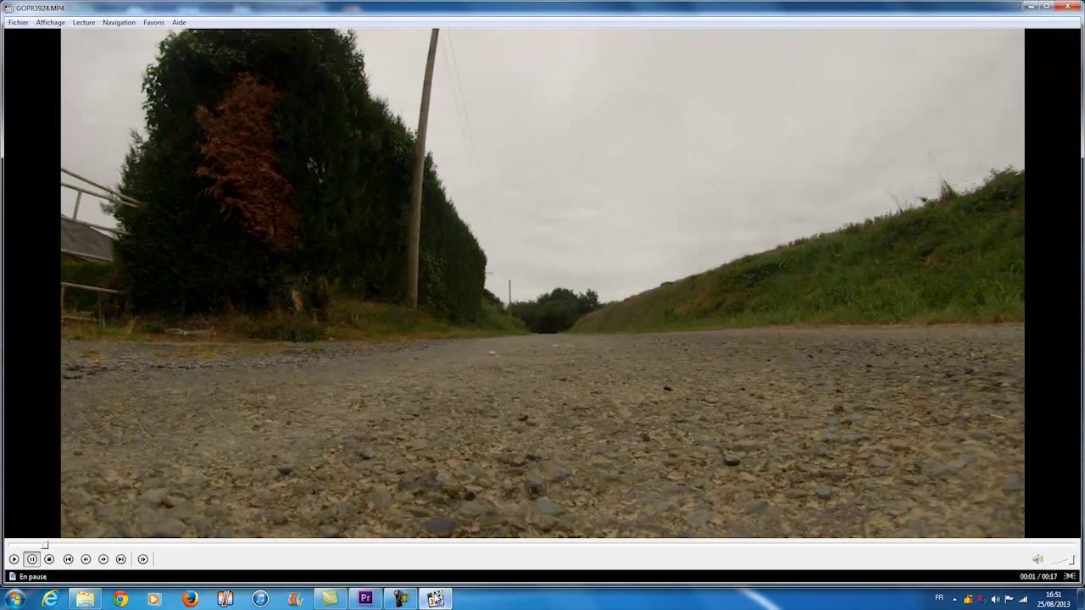
left_click(413, 362)
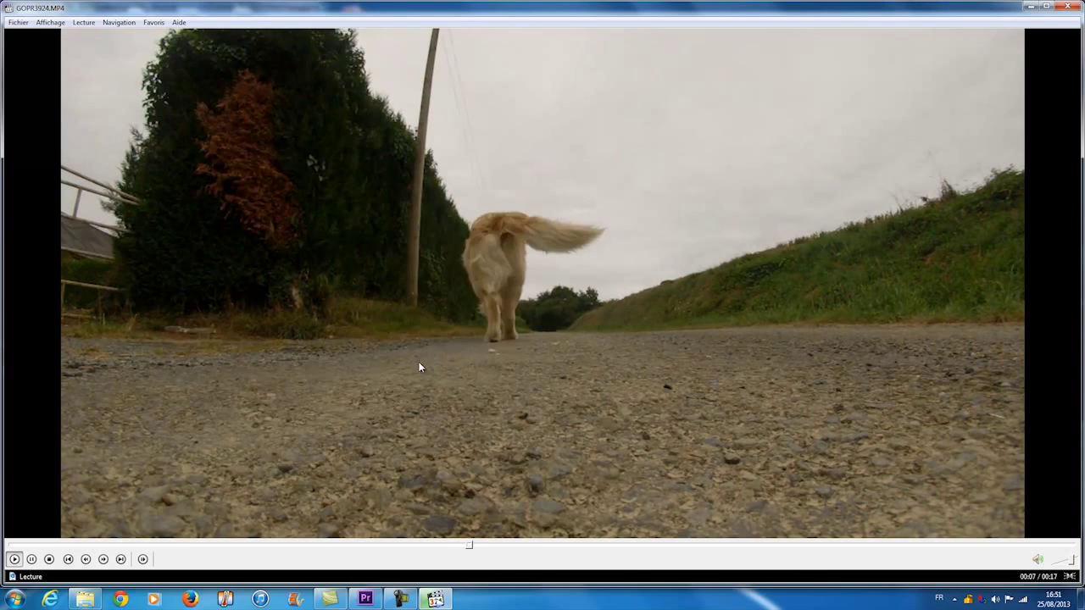
left_click(498, 358)
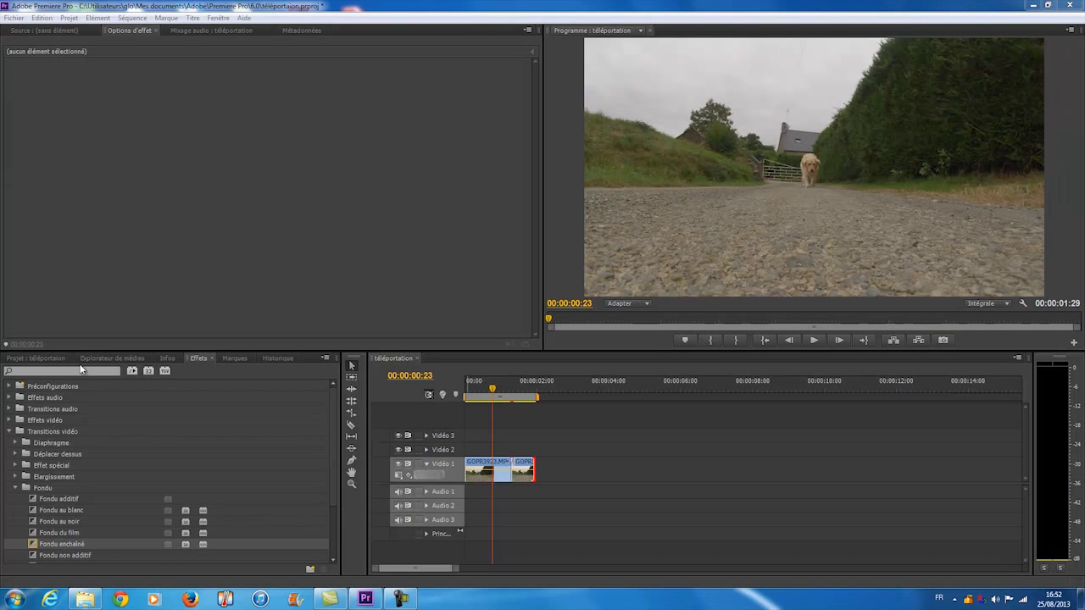
Import GOPR3924.MP4 from the 106GOPRO folder into the project and place it on Vidéo 1 after the existing clips.
left_click(52, 360)
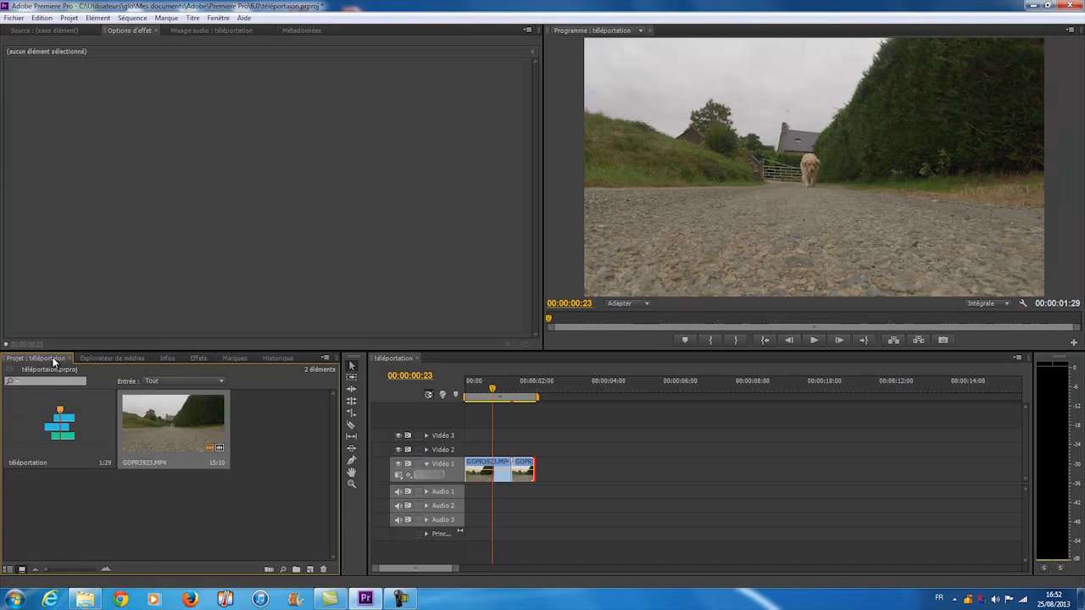
left_click(85, 599)
left_click_drag(480, 208, 292, 394)
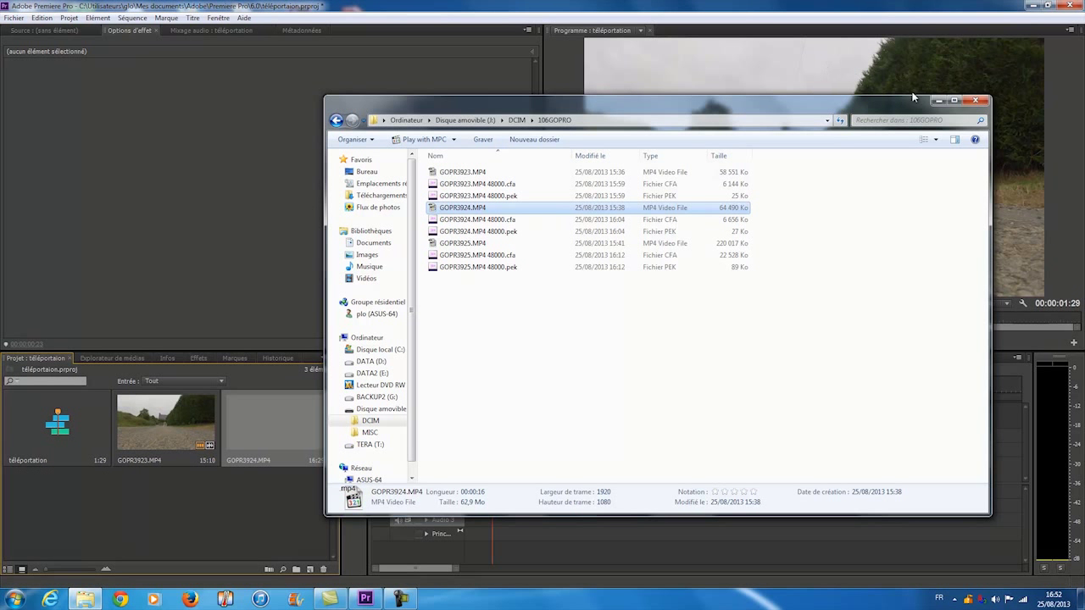
left_click(937, 100)
left_click_drag(261, 421, 557, 479)
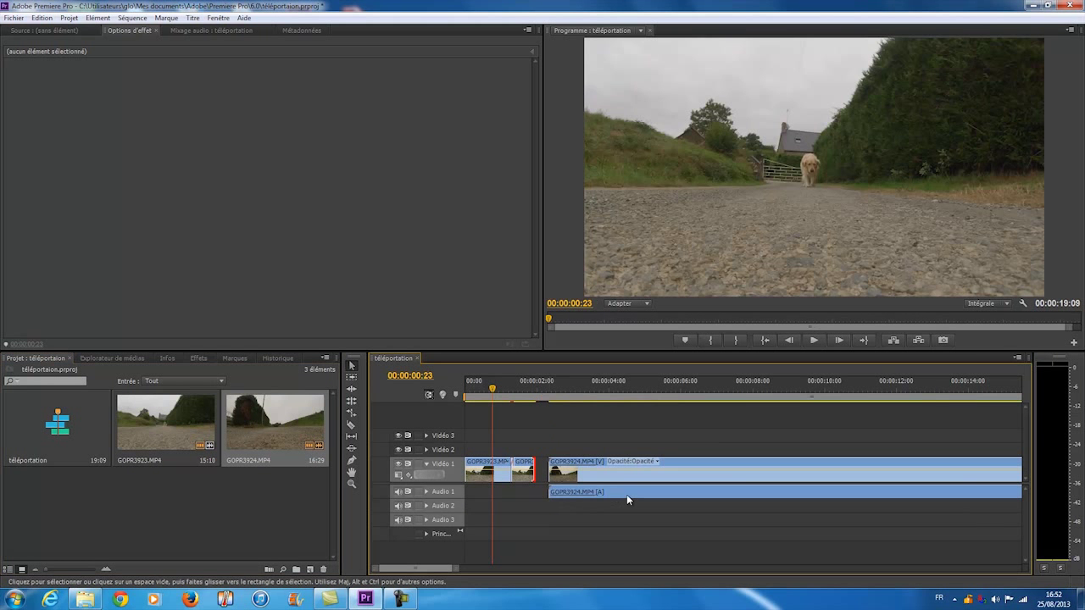
Unlink the audio of the GOPR3924.MP4 clip, delete it, and render the sequence preview.
left_click(627, 492)
right_click(628, 491)
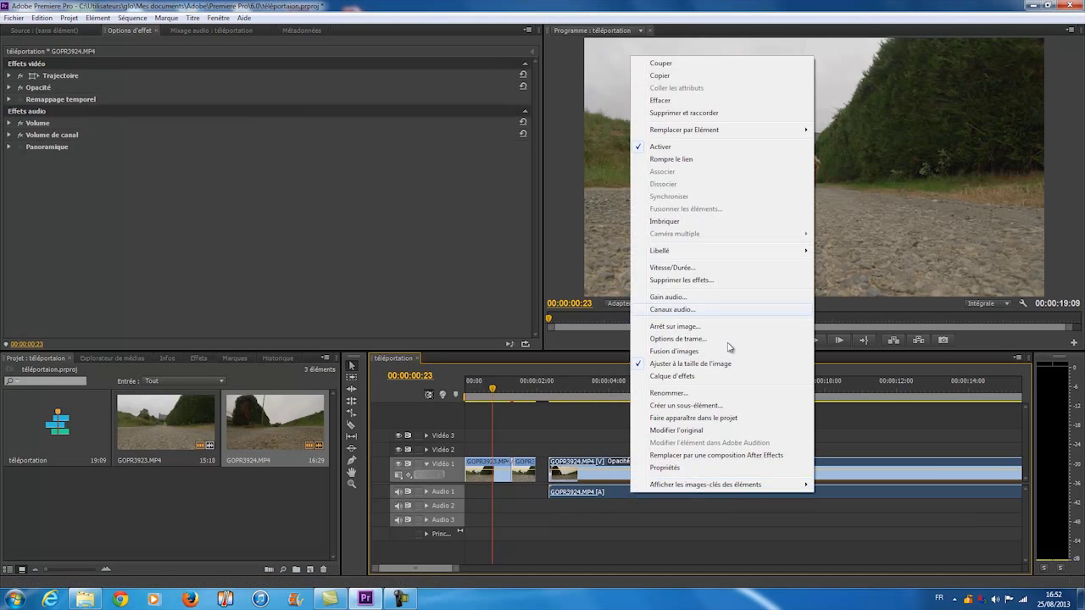
left_click(723, 161)
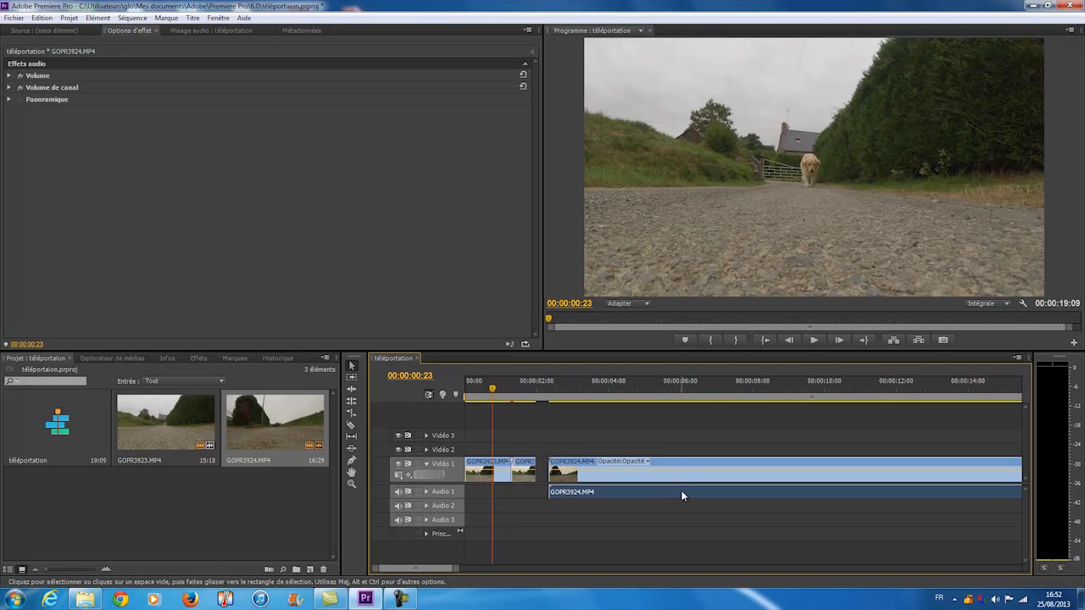
key("Delete")
key("Return")
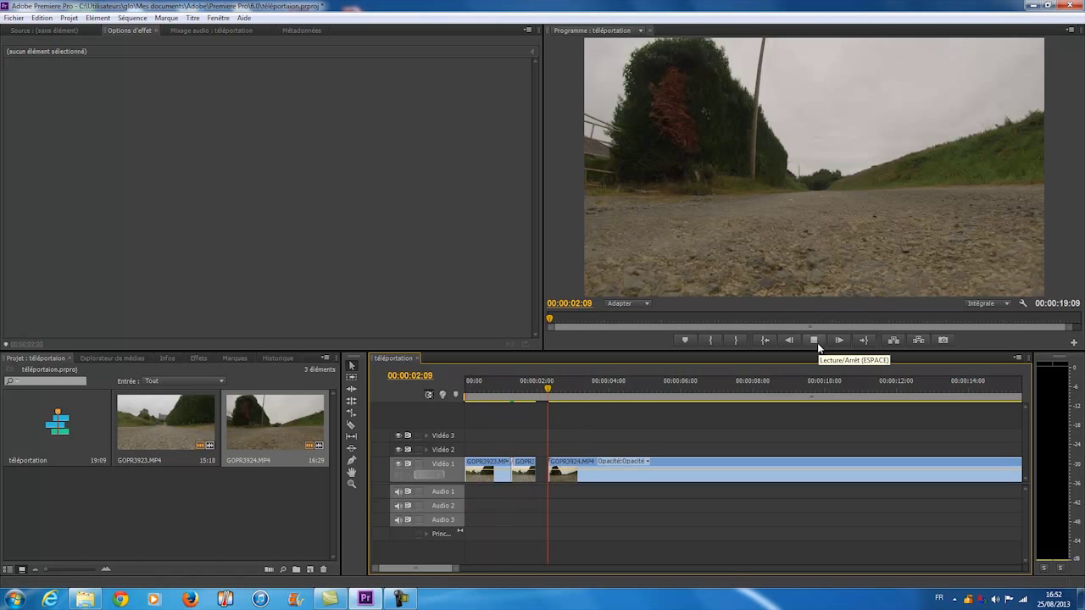
Split the GOPR3924.MP4 clip at 00:00:08:04, where the road is still empty, and delete the part before the cut.
left_click(818, 343)
left_click_drag(571, 438, 683, 435)
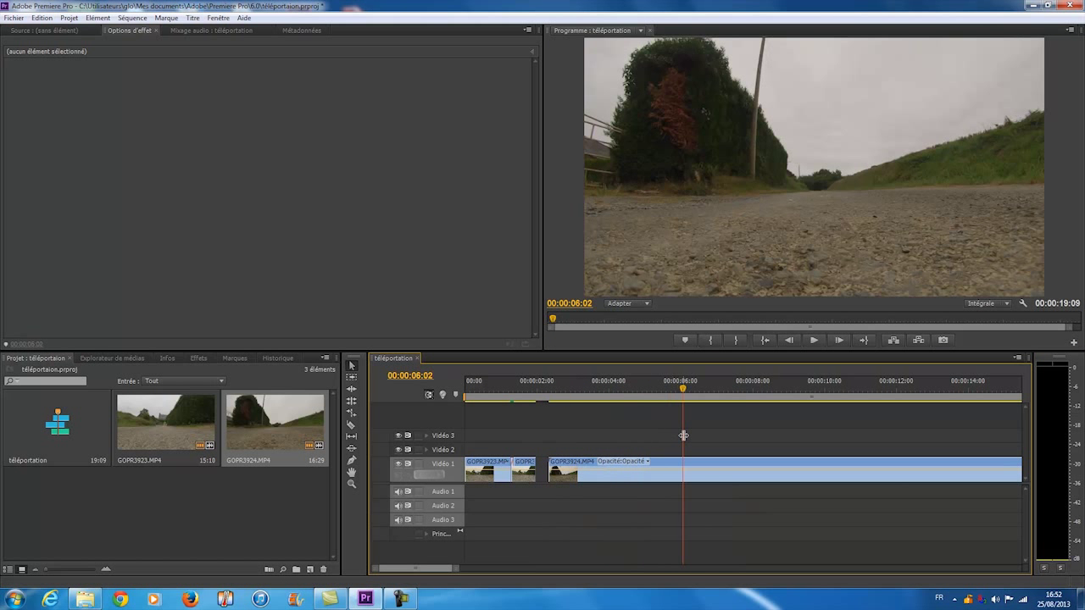
left_click(813, 340)
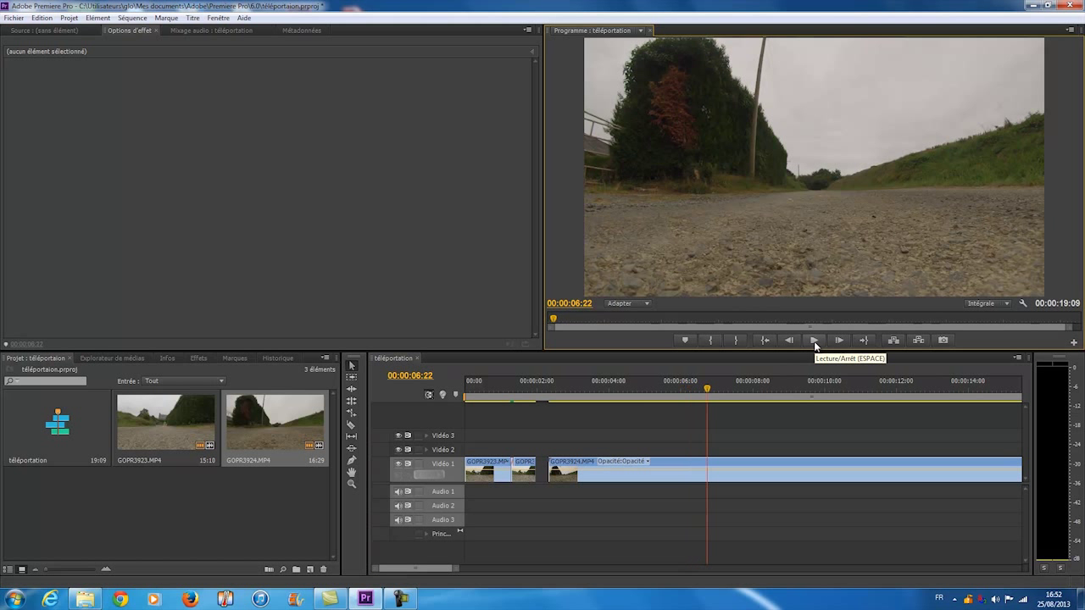
left_click(814, 343)
left_click_drag(707, 436, 758, 440)
key("c")
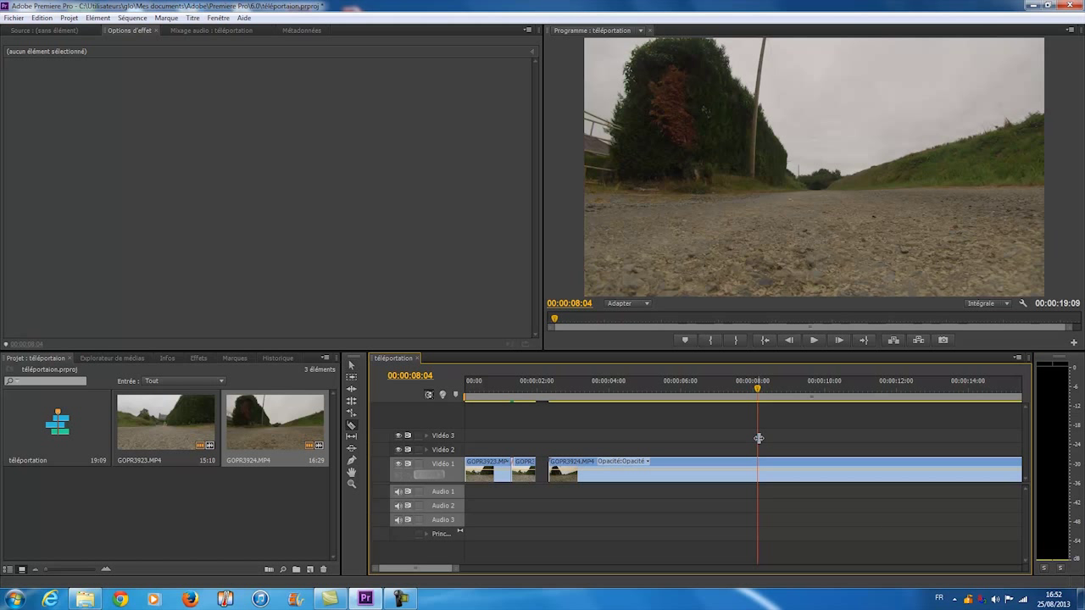
left_click(759, 465)
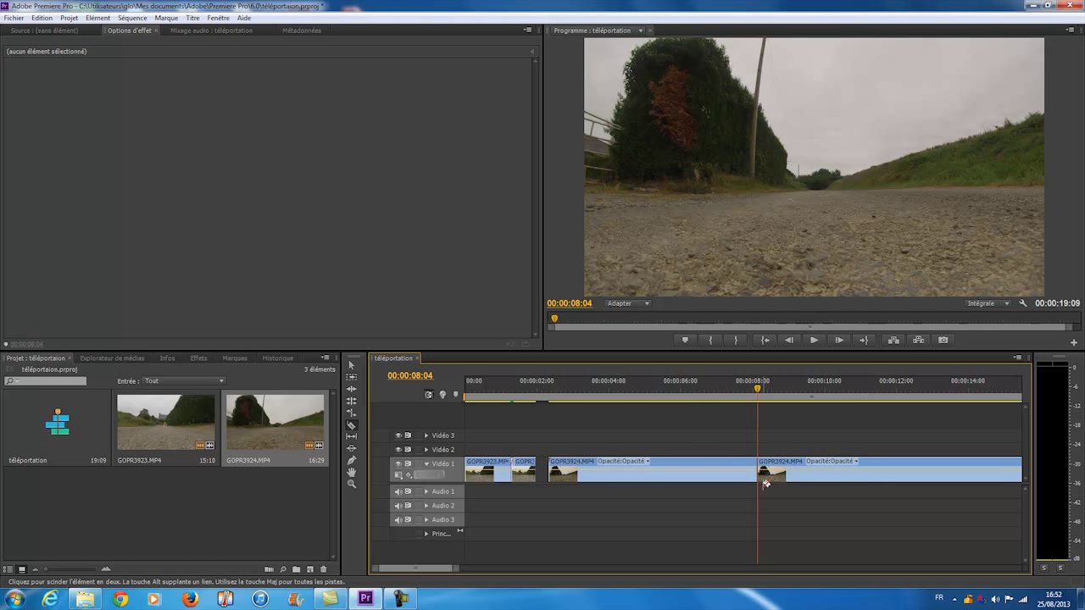
key("v")
left_click(742, 481)
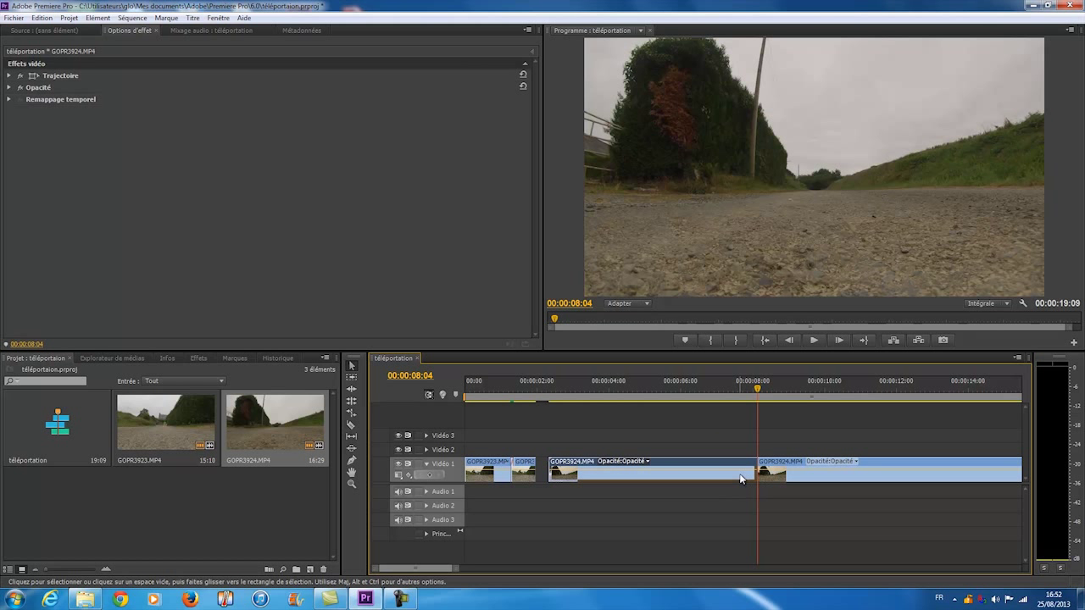
key("Delete")
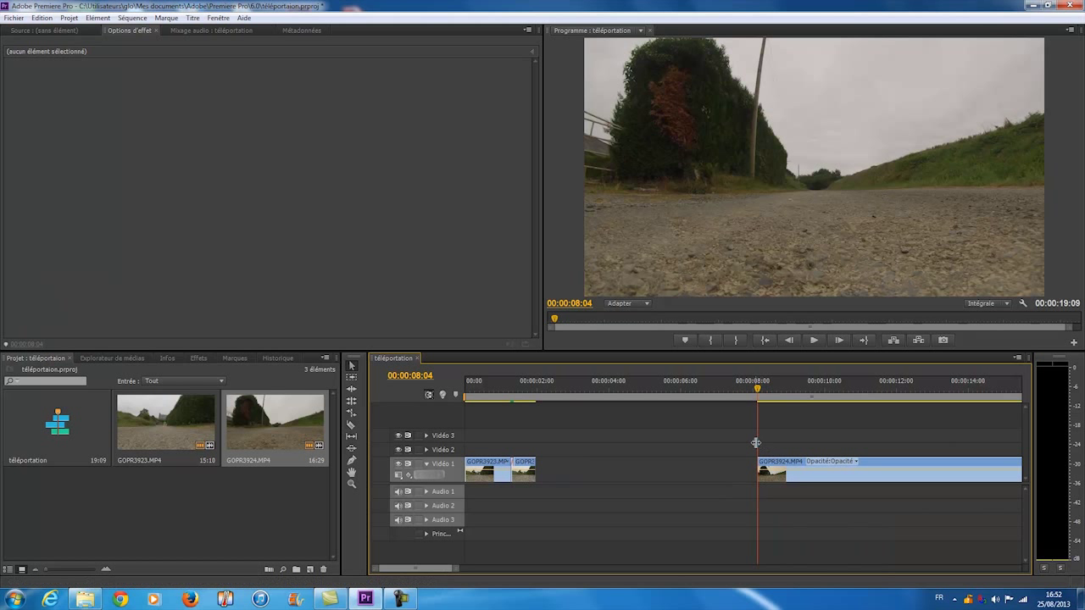
Split the GOPR3924.MP4 clip at 00:00:08:19 and move the short empty-road piece directly against the end of the GOPR3923.MP4 clips.
mouse_move(758, 442)
left_mouse_down()
mouse_move(786, 438)
mouse_move(776, 443)
left_mouse_up()
key("c")
left_click(775, 468)
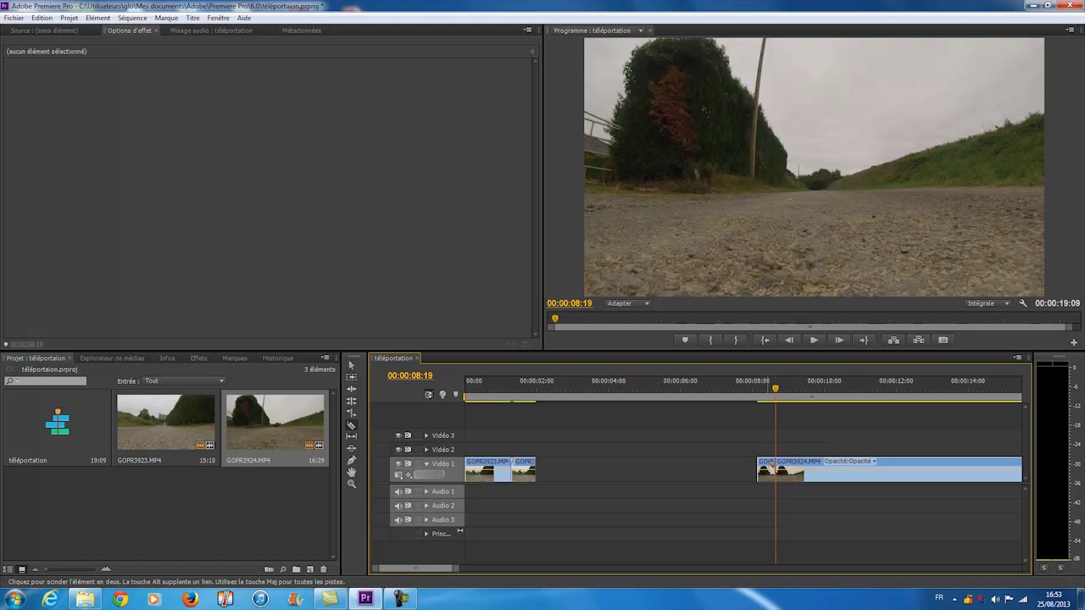
key("v")
left_click_drag(762, 459, 542, 461)
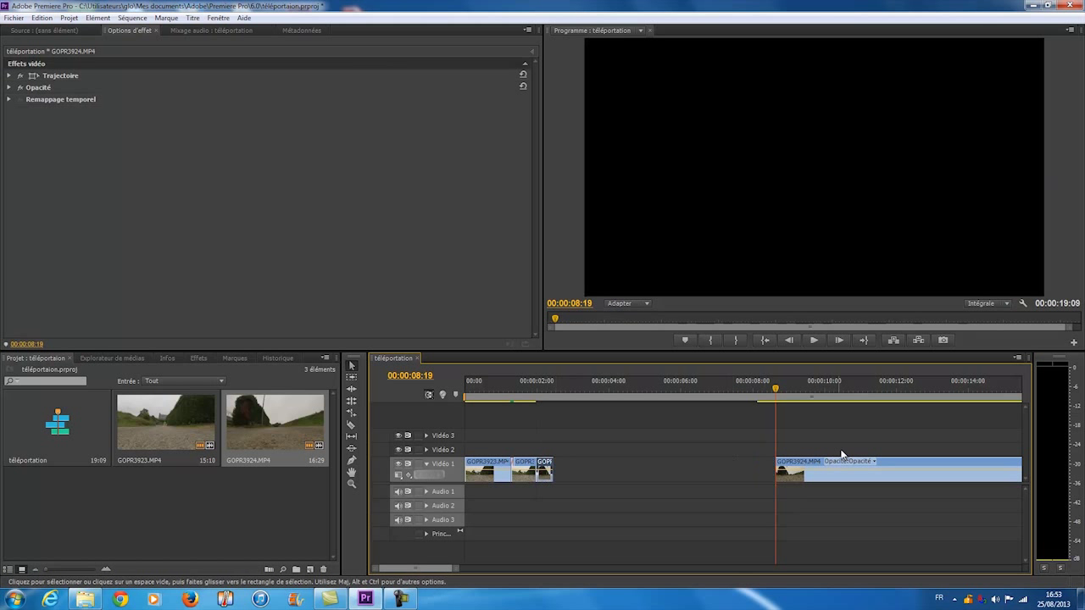
Move the remaining GOPR3924.MP4 clip slightly earlier, split it at 00:00:09:09 where the dog is on the road, and delete the part before the cut.
left_click_drag(815, 463, 771, 462)
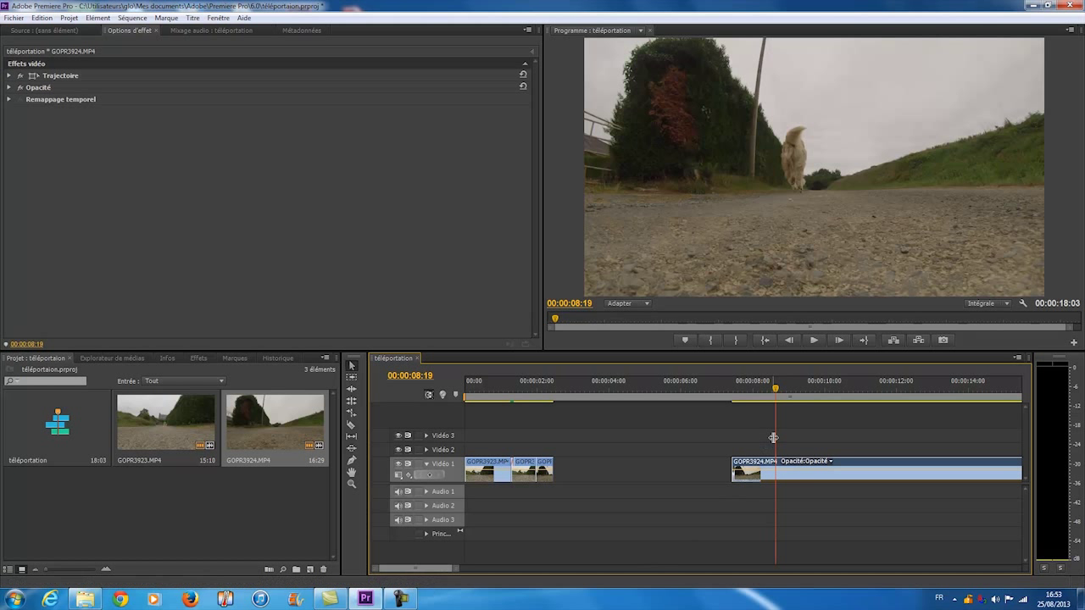
key("Left")
left_click_drag(777, 434, 800, 432)
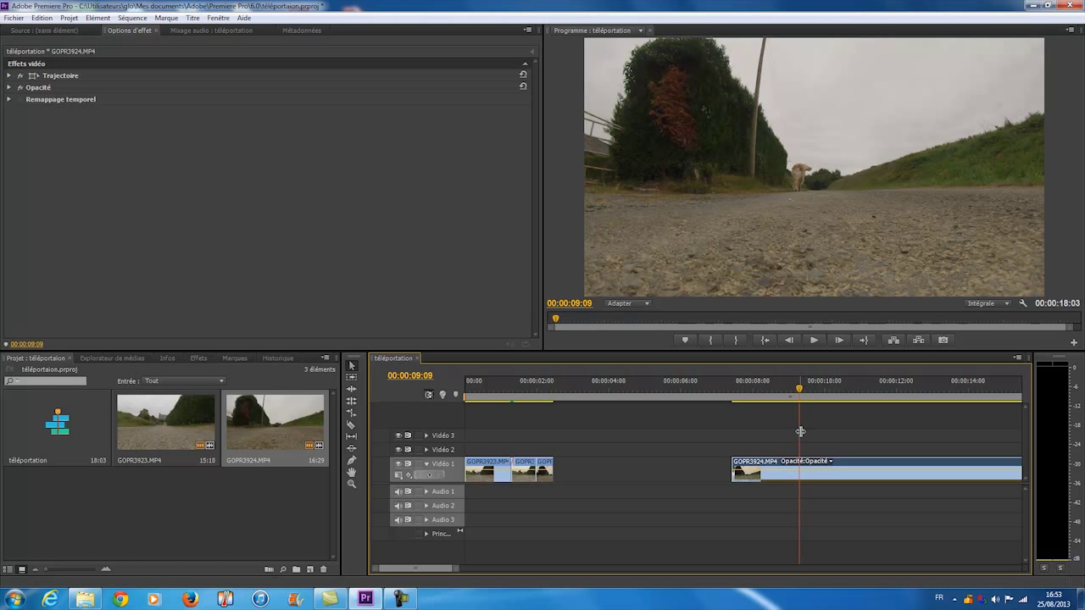
key("c")
left_click(800, 468)
key("v")
key("Delete")
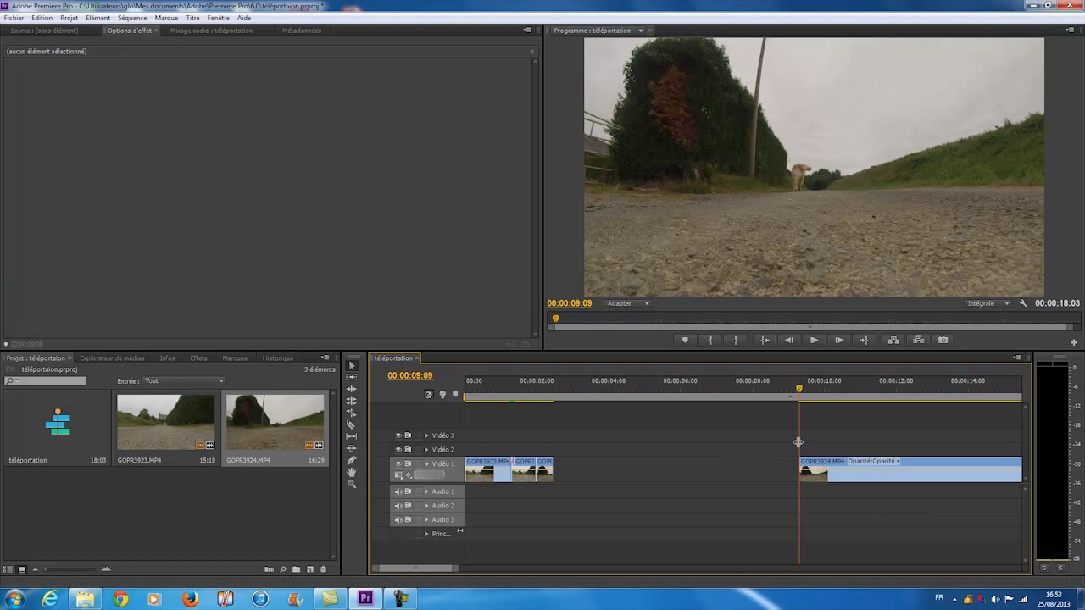
Split the GOPR3924.MP4 clip at 00:00:11:05, delete the part after it, and move the kept piece directly against the end of the empty-road piece.
left_click_drag(799, 439, 867, 418)
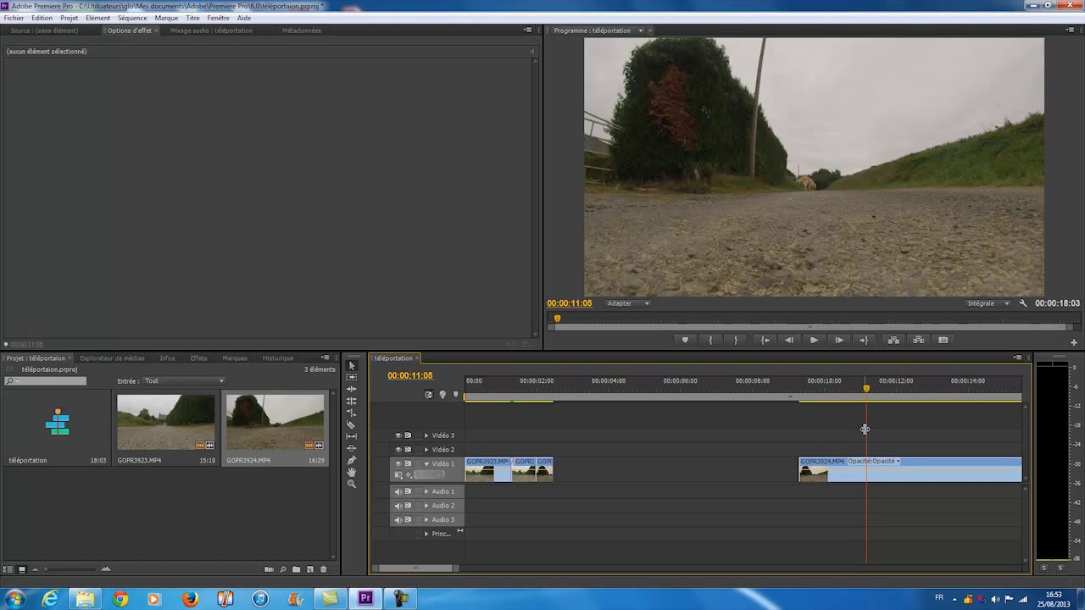
key("c")
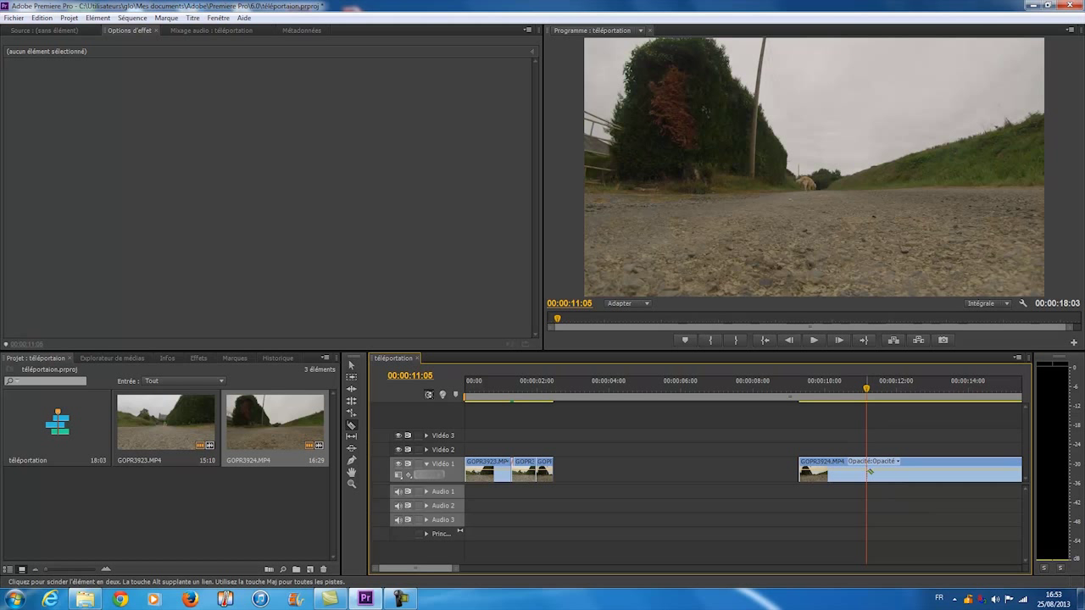
left_click(867, 471)
key("v")
left_click(879, 473)
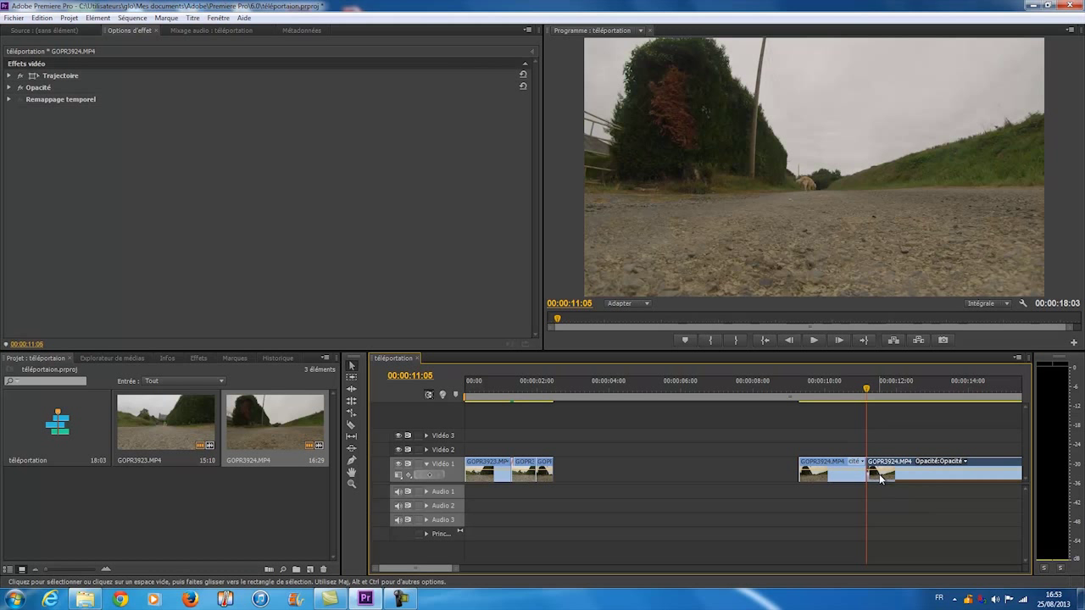
key("Delete")
left_click_drag(828, 471, 598, 464)
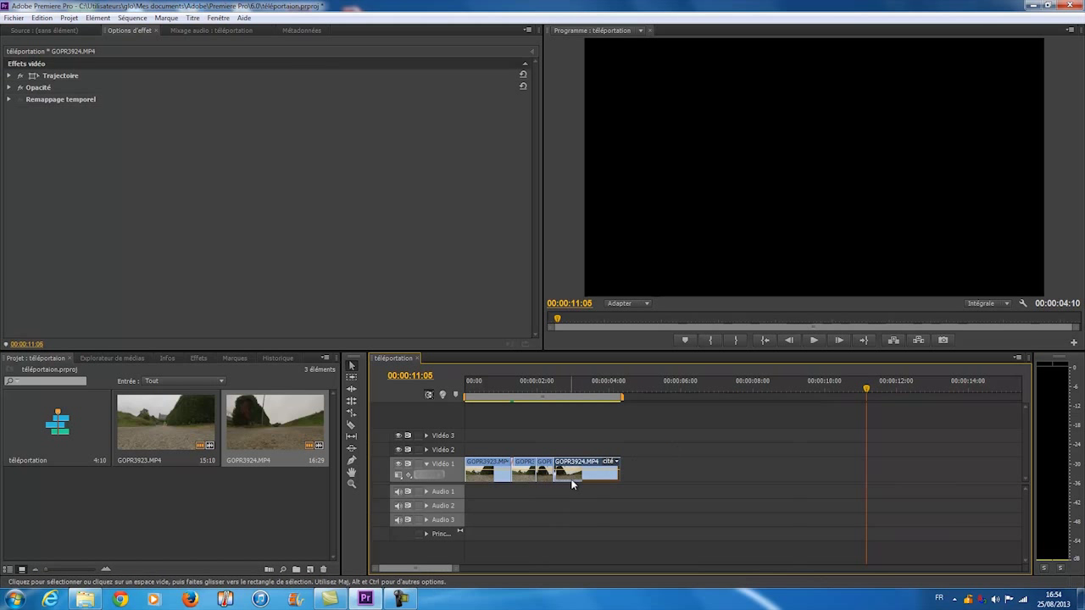
Apply a Fondu enchaîné transition at the cut between the last two GOPR3924.MP4 pieces and select it.
left_click(200, 358)
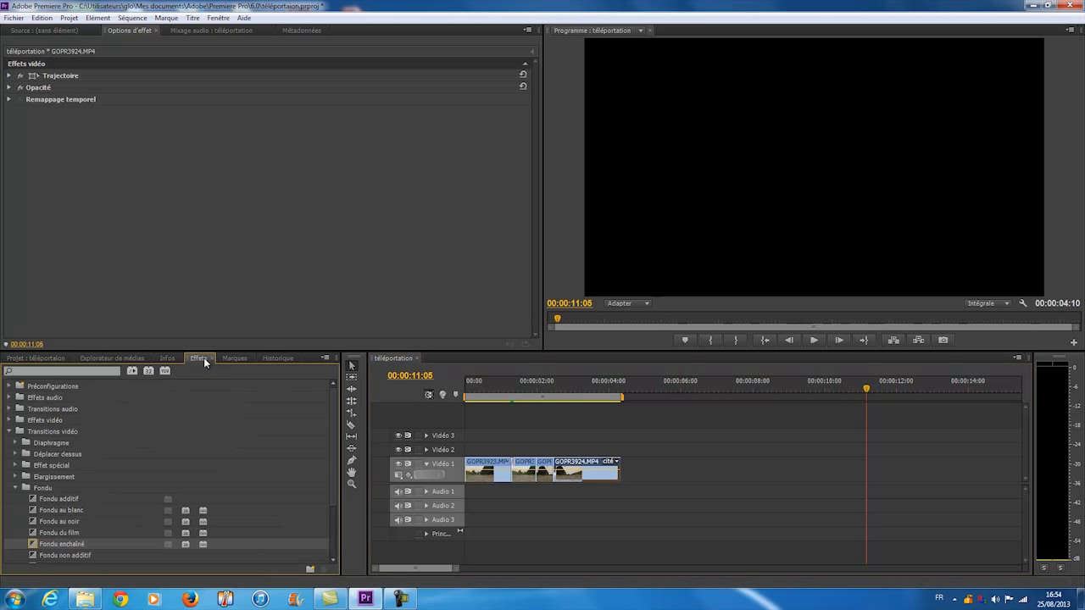
left_click_drag(56, 544, 553, 472)
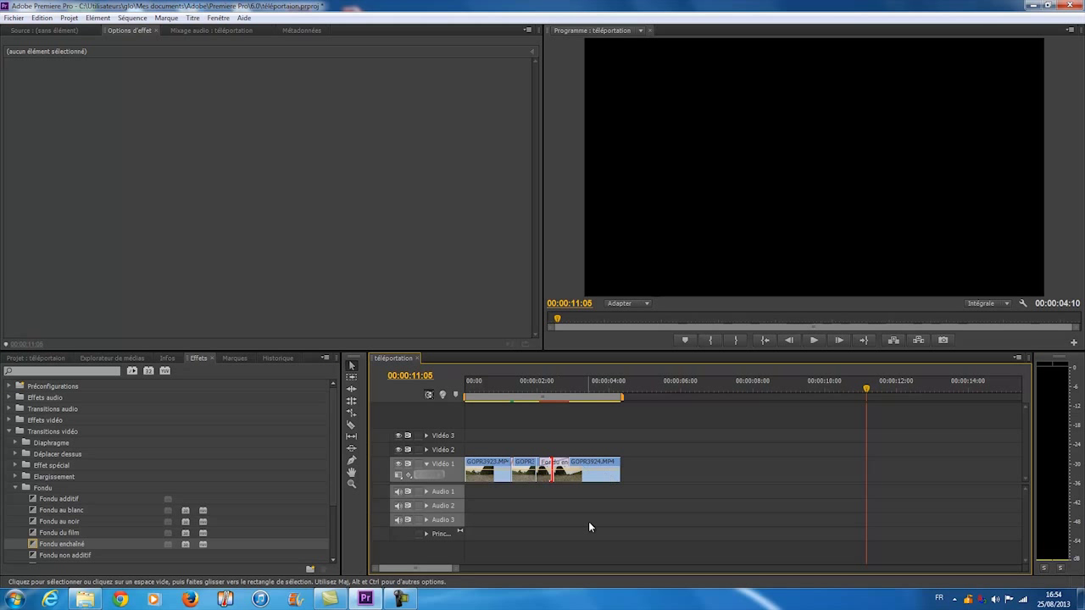
left_click(552, 464)
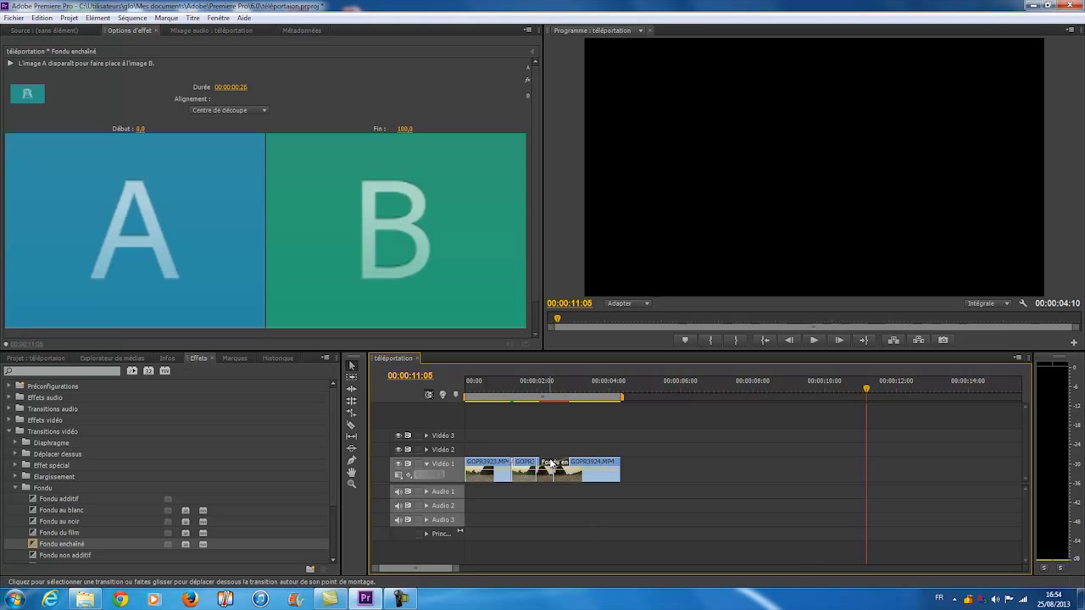
left_click(247, 88)
key("Return")
left_click(250, 88)
key("BackSpace")
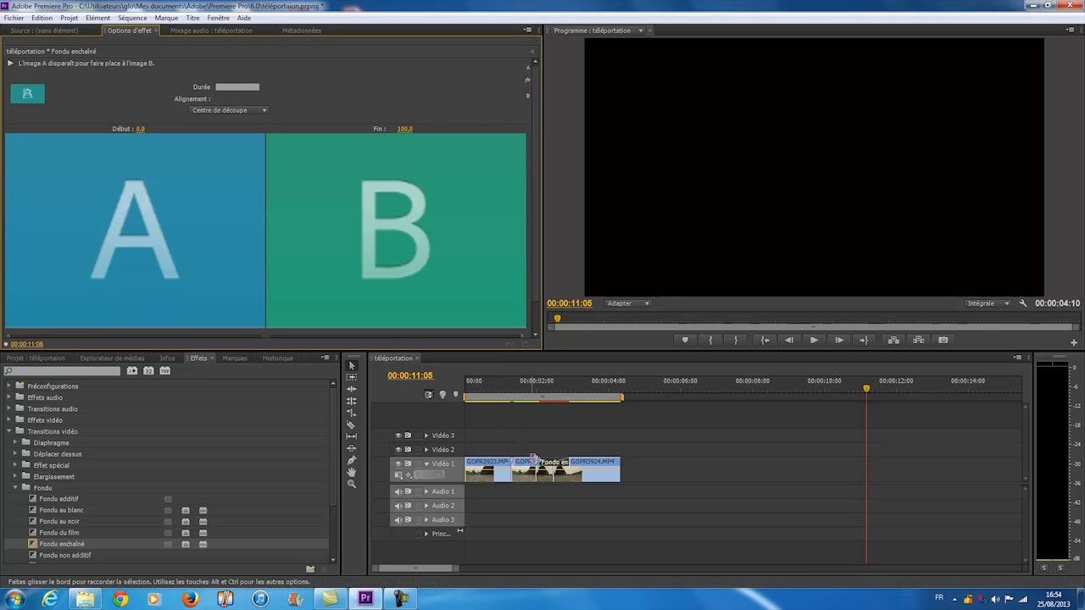
left_click(430, 363)
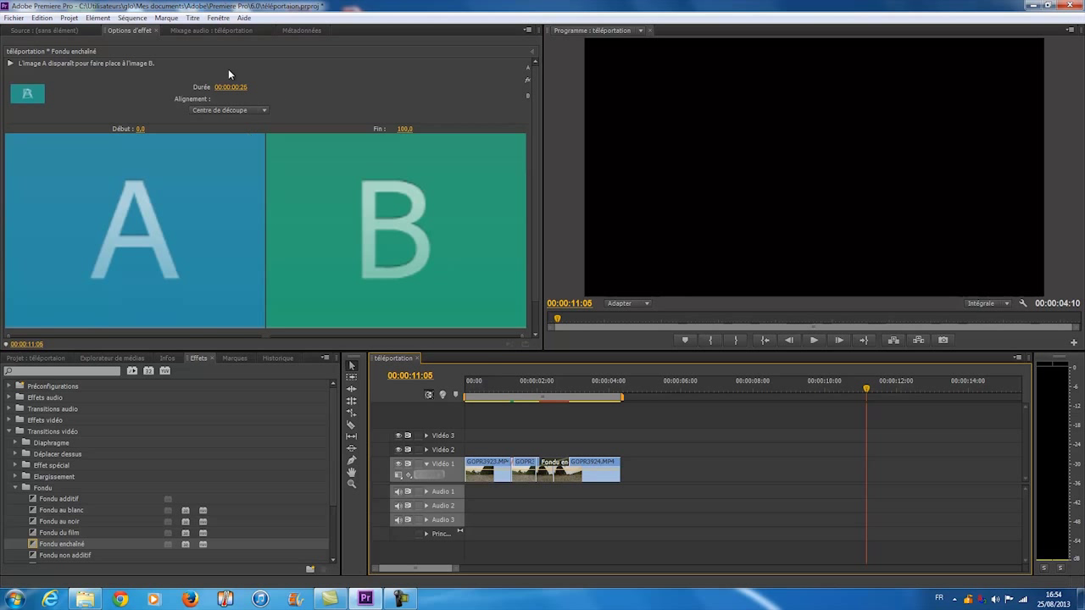
Set the duration of the selected Fondu enchaîné transition to 00:00:00:03.
left_click(248, 88)
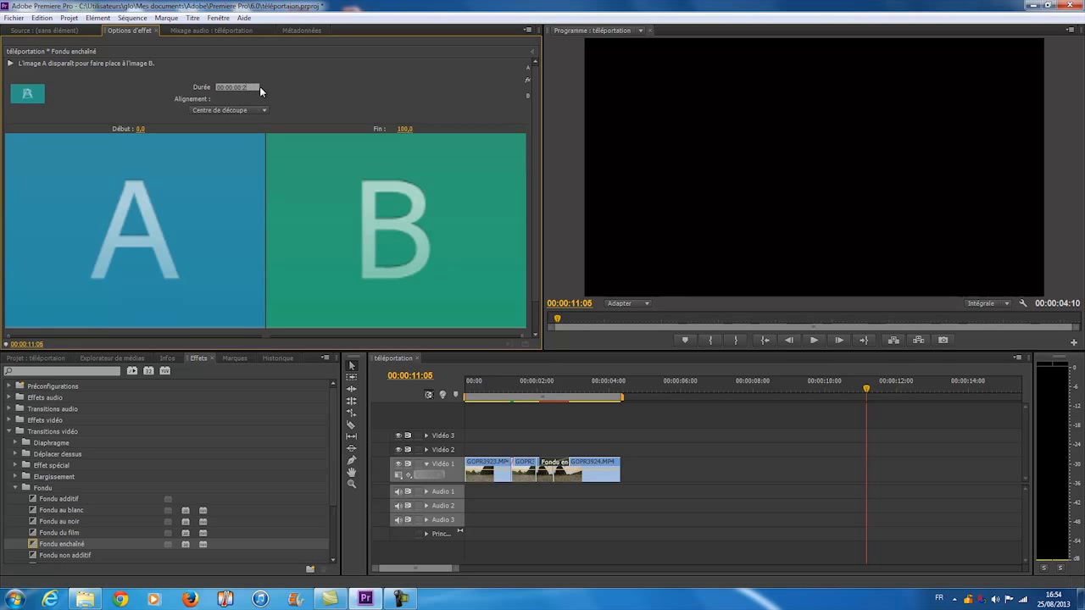
type("00:00:00:03")
key("Return")
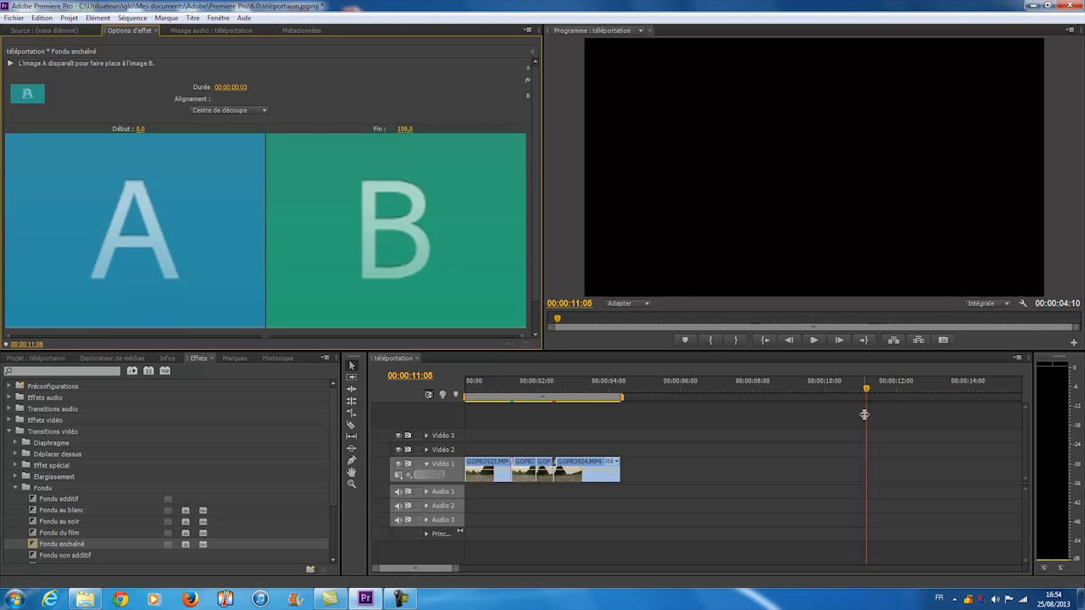
Set the program playback resolution to 1/2 and play the sequence from 00:00:00:07 to review the teleportation effect.
left_click_drag(865, 414, 473, 423)
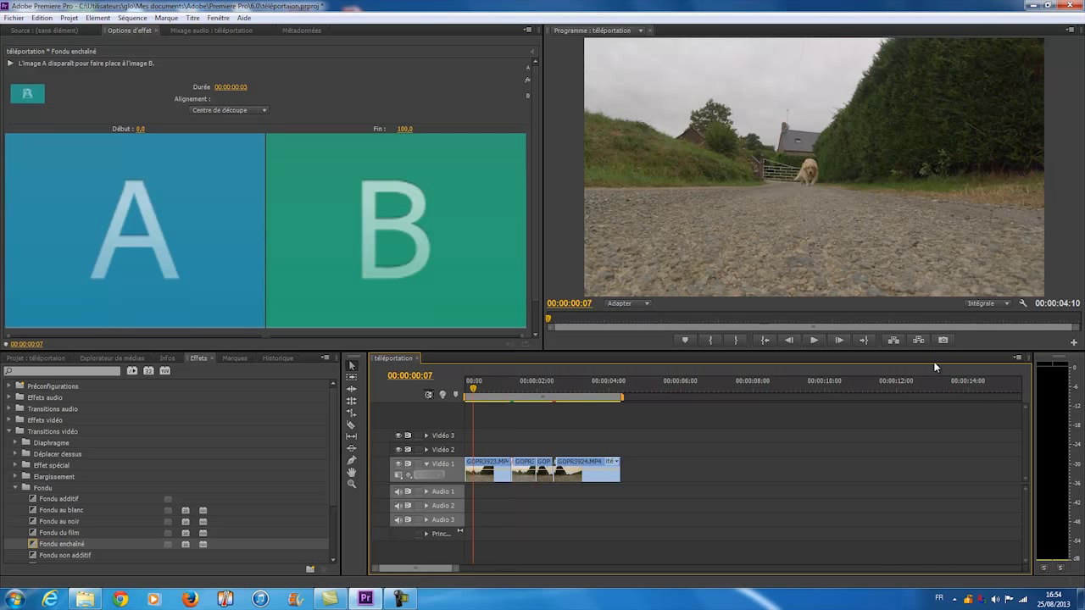
left_click(1002, 303)
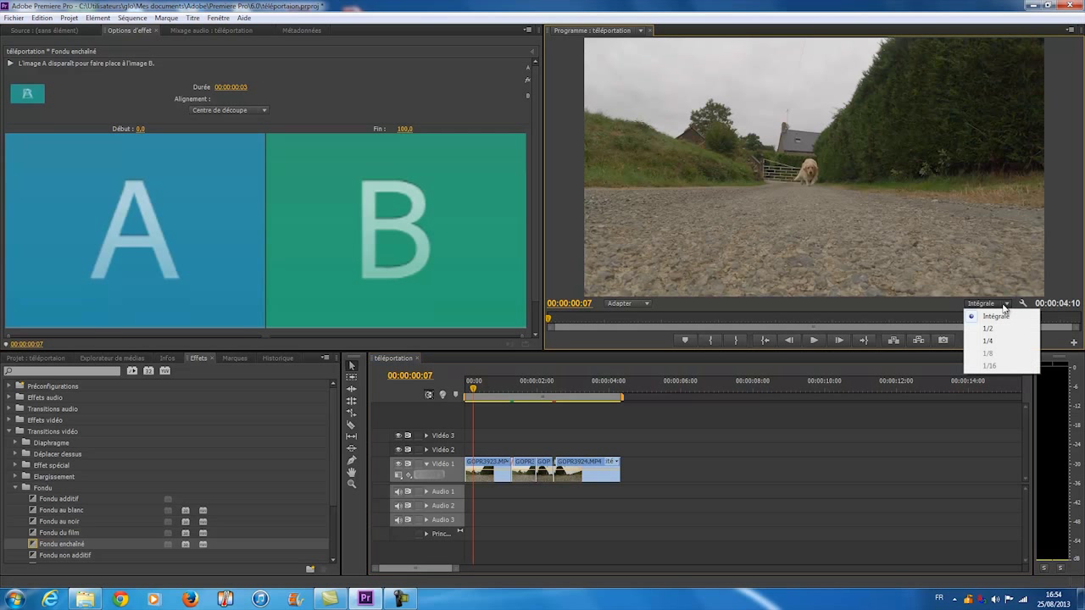
left_click(988, 328)
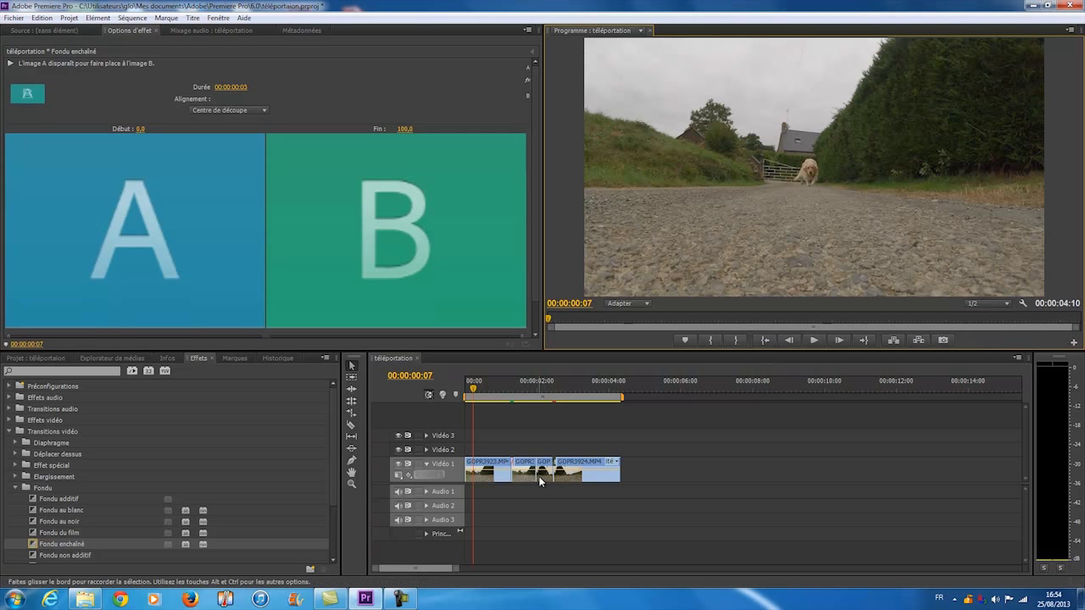
left_click(815, 340)
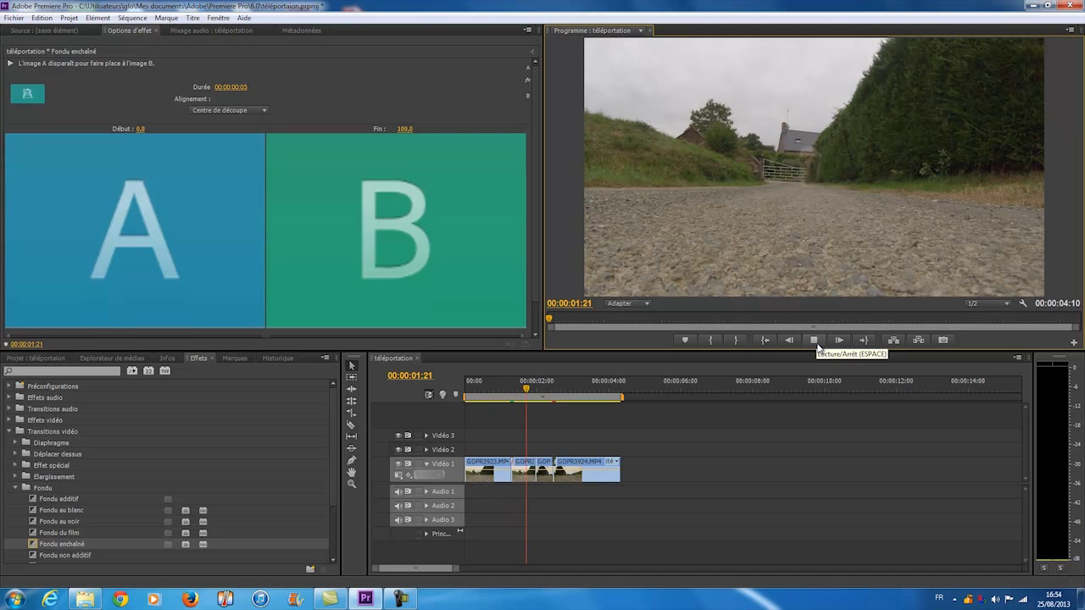
left_click(818, 345)
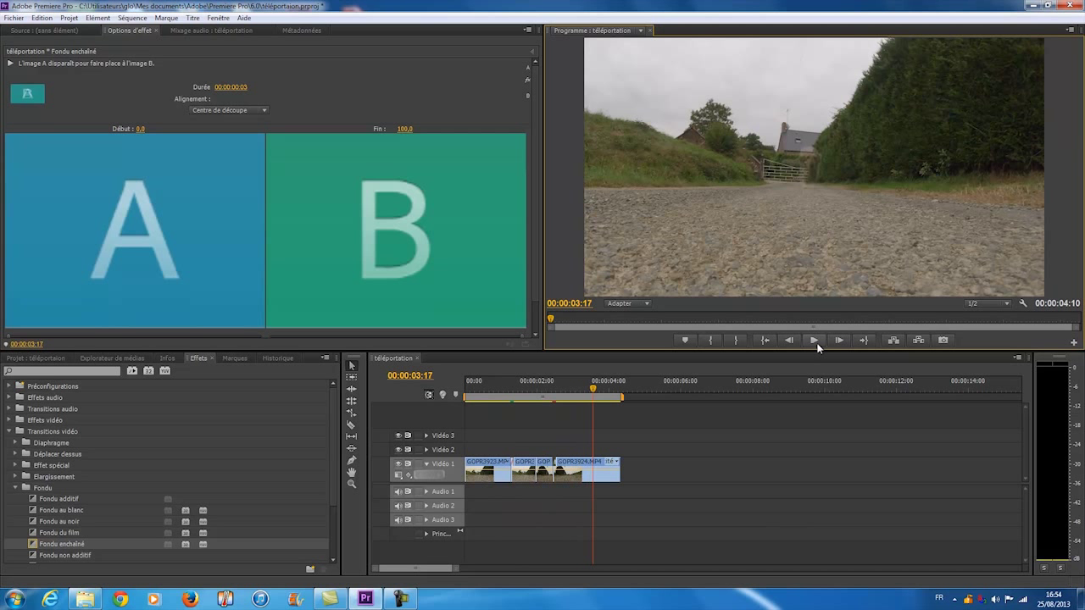